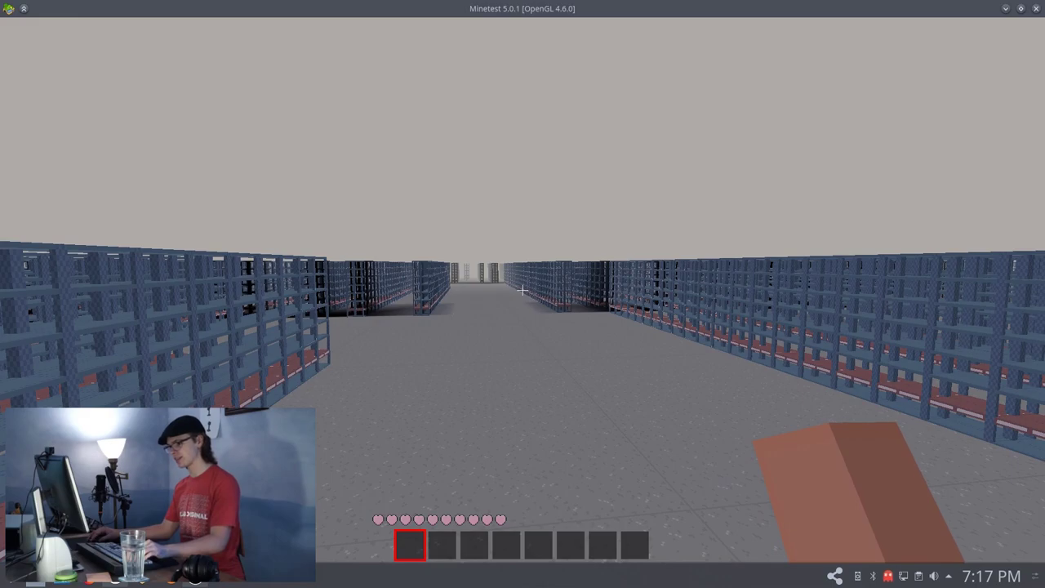
Exit the running warehouse world to the main menu and switch to Blender
key(Escape)
click(512, 342)
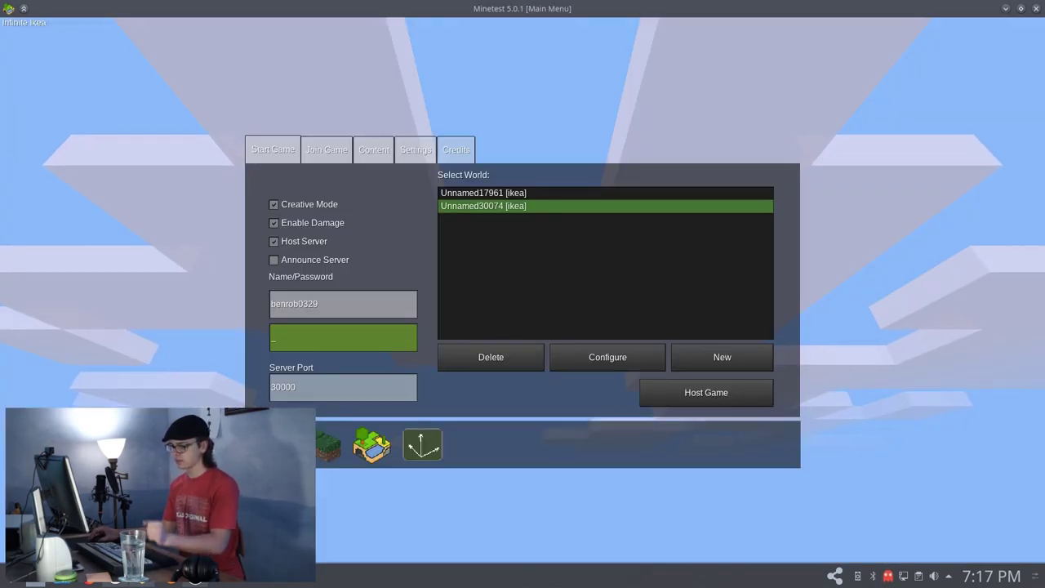
key(alt+Tab)
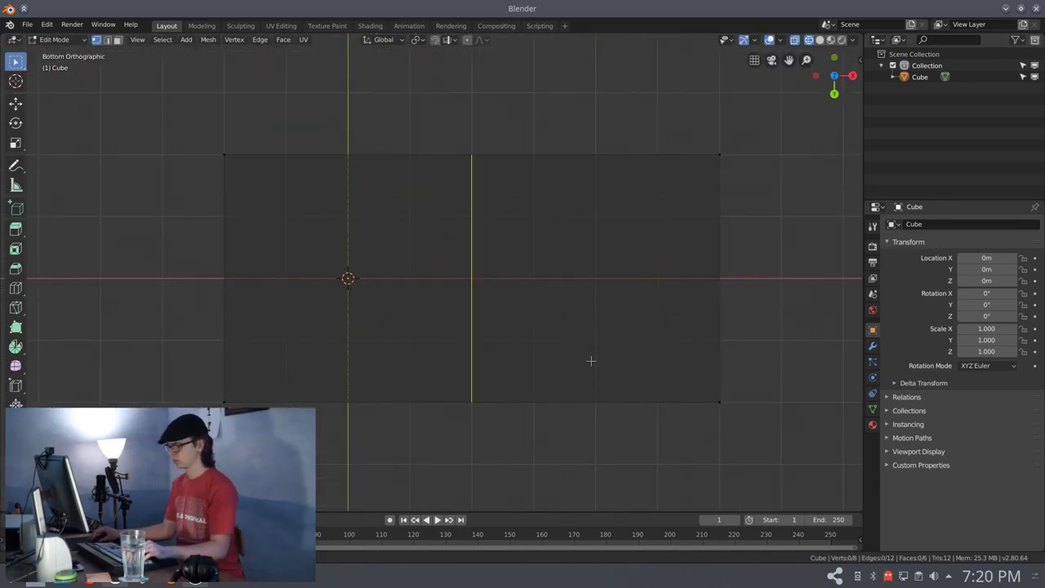
Add a crosswise loop cut to the box and move it, finishing with a selection of the whole mesh
click(291, 277)
key(g)
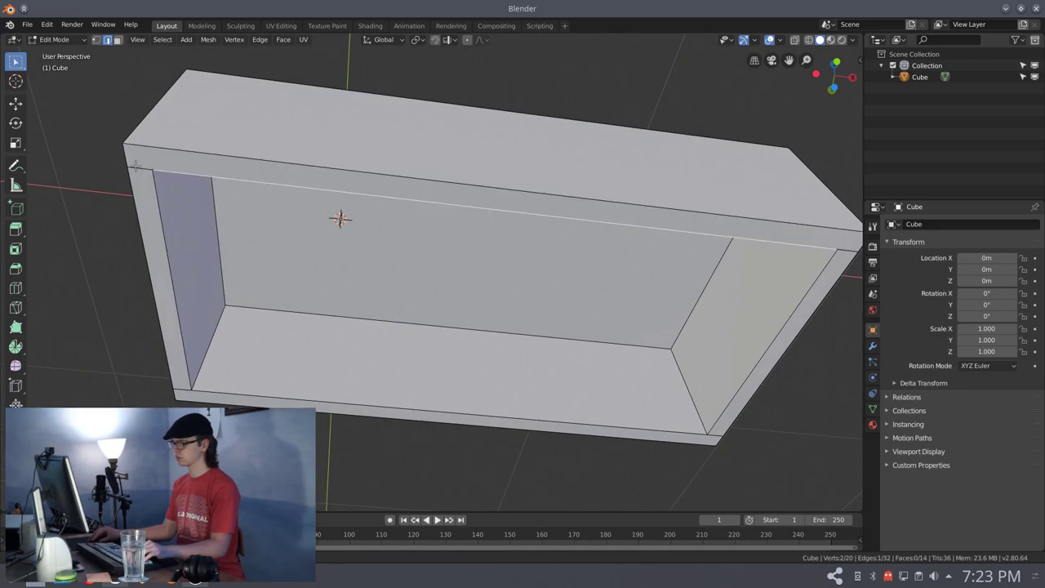
key(a)
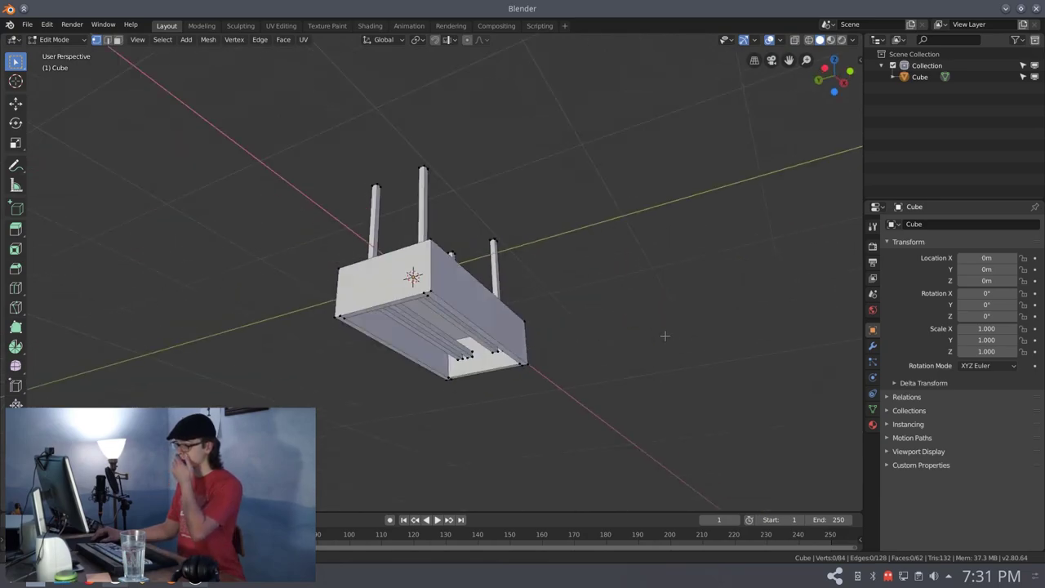
Examine the hanging light model from several angles, including its underside and the tubes inside the housing
middle_drag(675, 305, 632, 415)
scroll(569, 290, up, 5)
scroll(618, 410, down, 3)
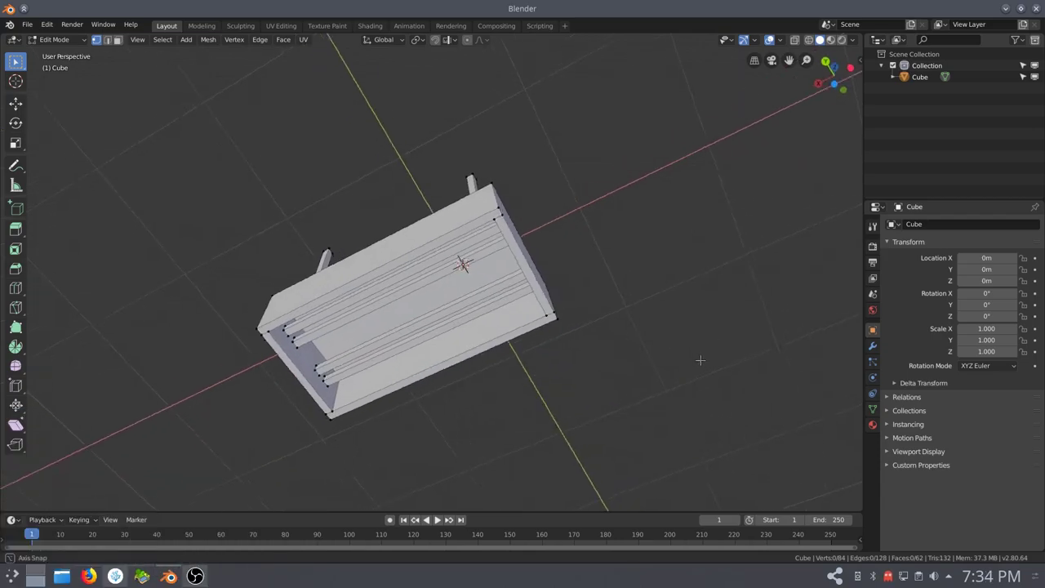
middle_drag(699, 359, 596, 454)
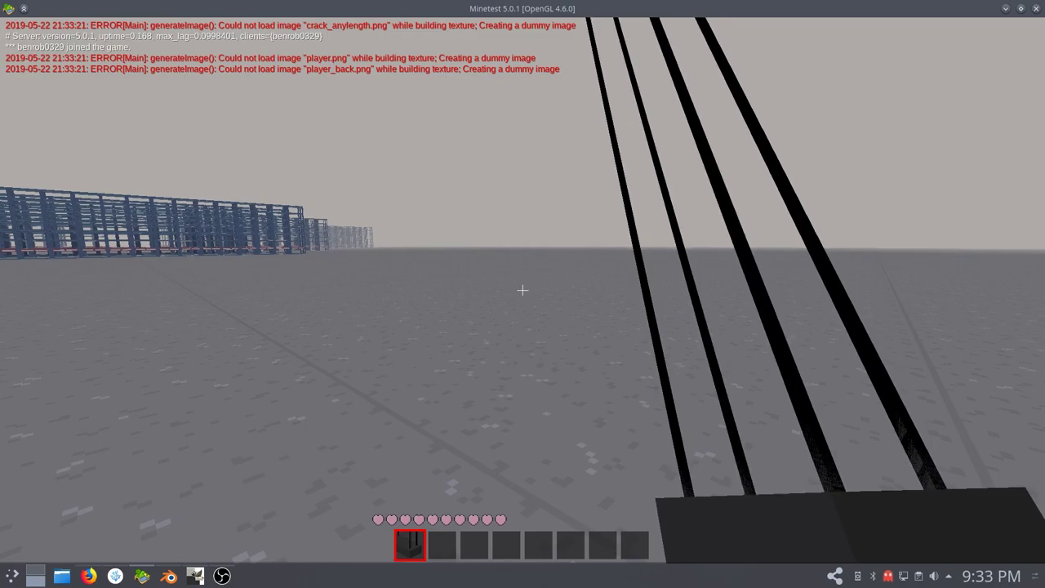
Walk into the aisle between the warehouse racks, enable fly mode and survey the racks from above
key(d)
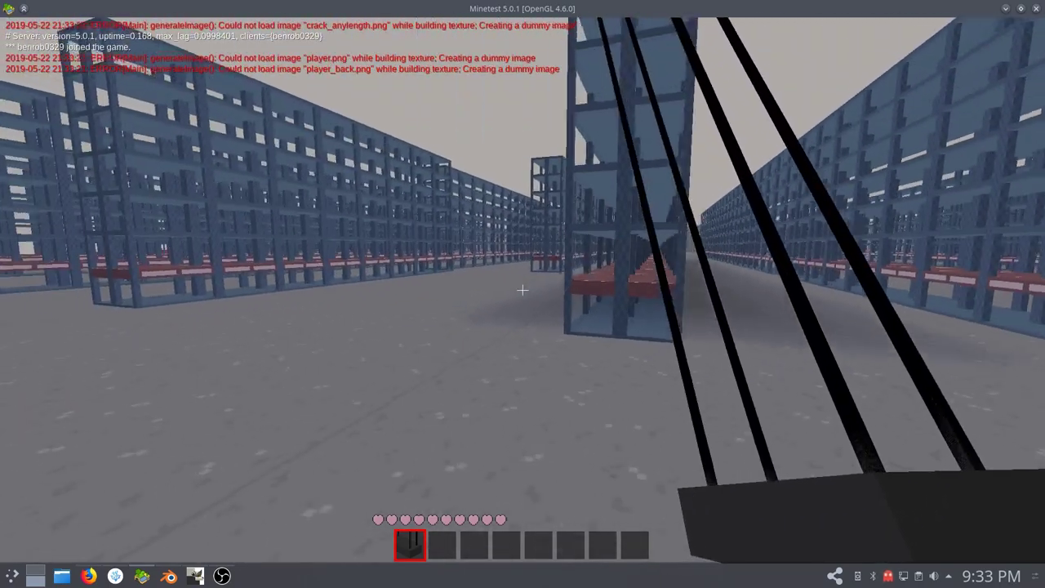
key(w)
key(k)
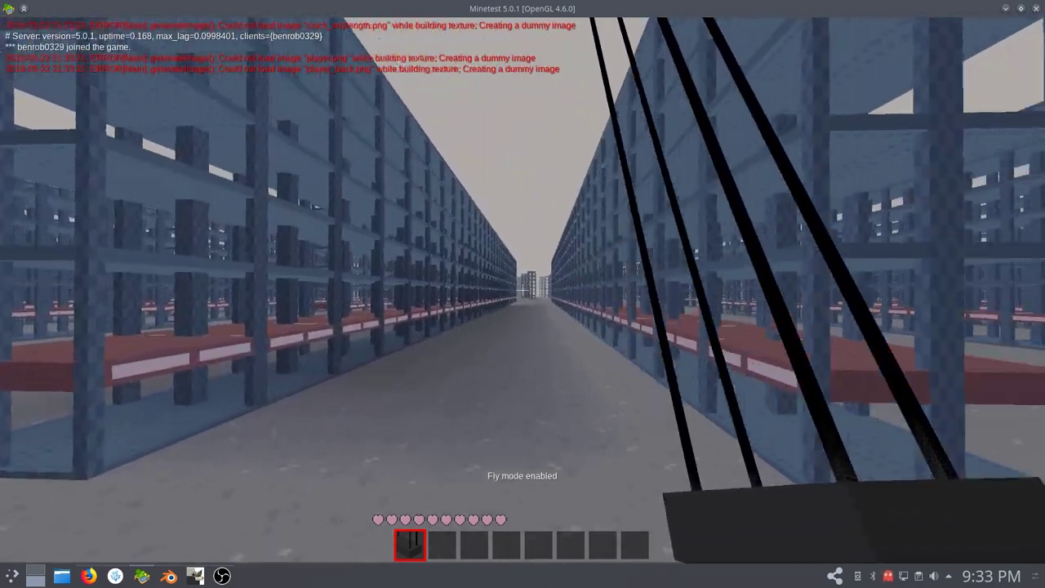
key(space)
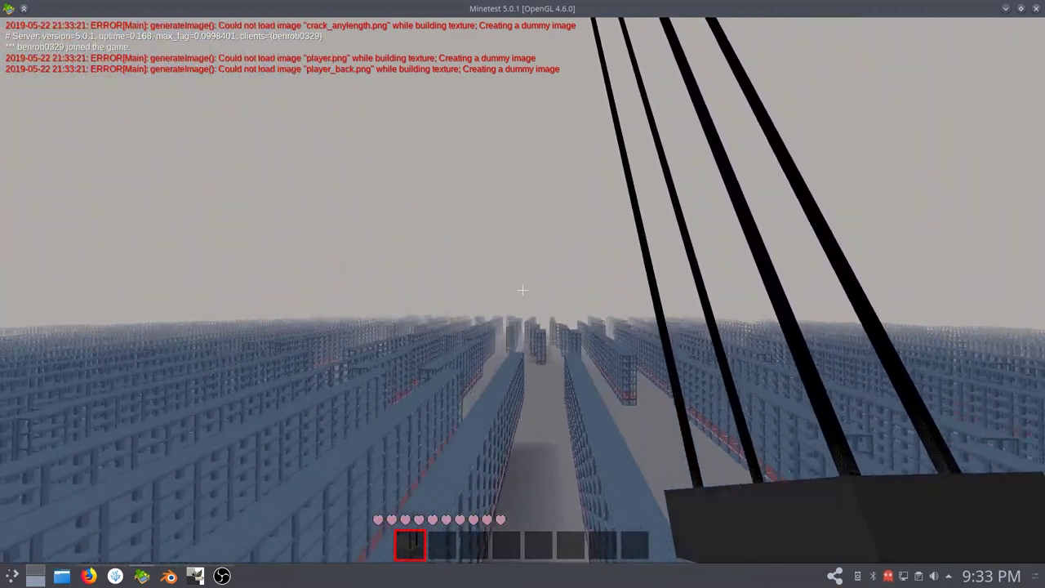
key(space)
key(w)
key(shift)
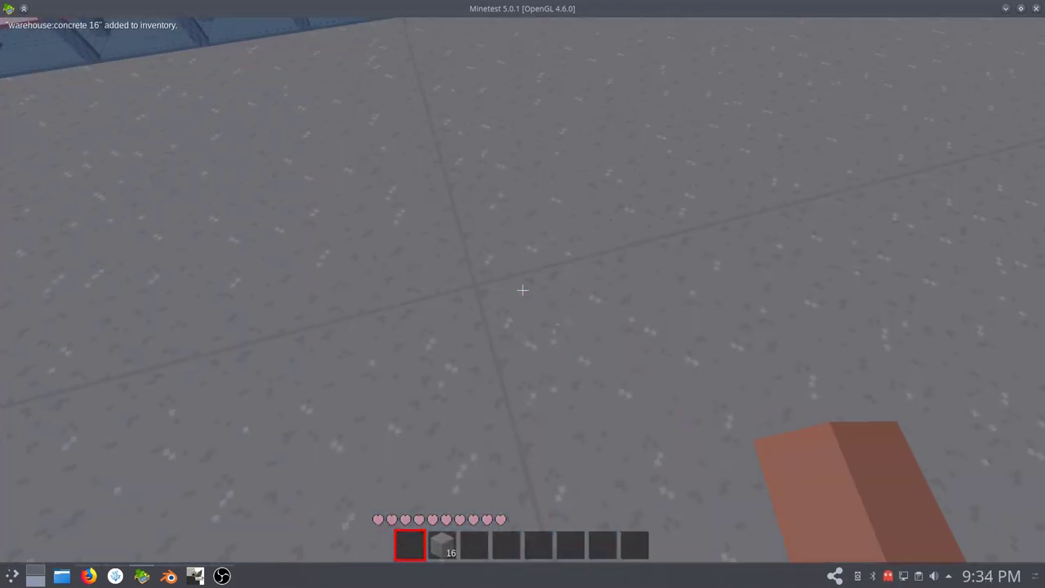
Disable fly mode and view the hanging light from the concrete floor between the racks
key(k)
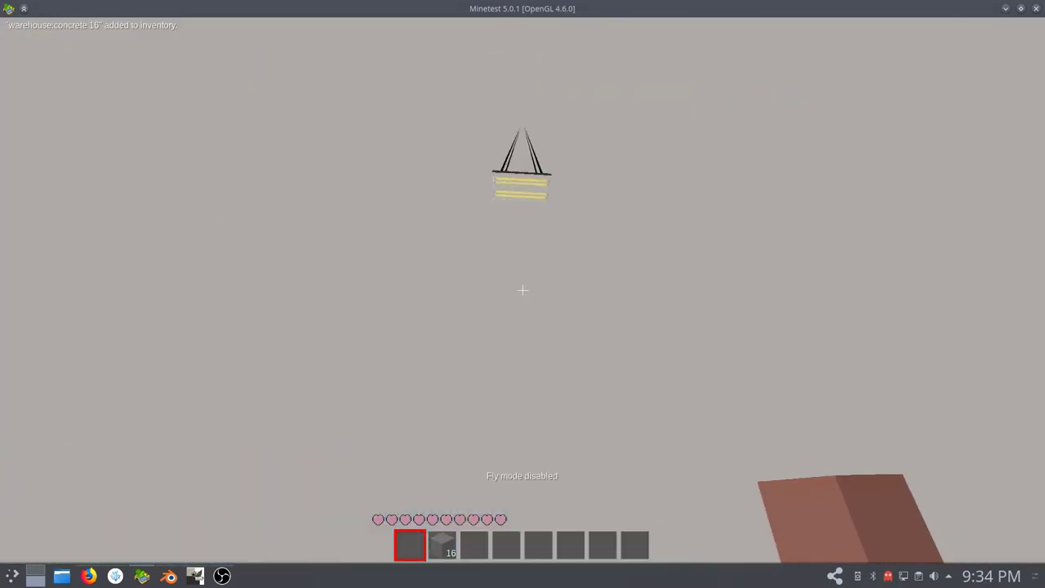
key(s)
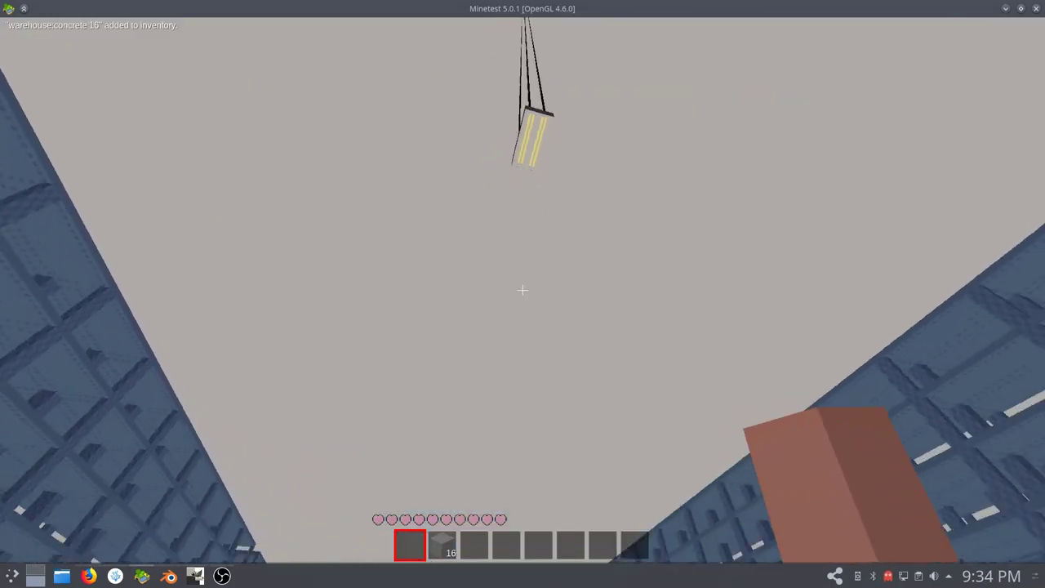
key(a)
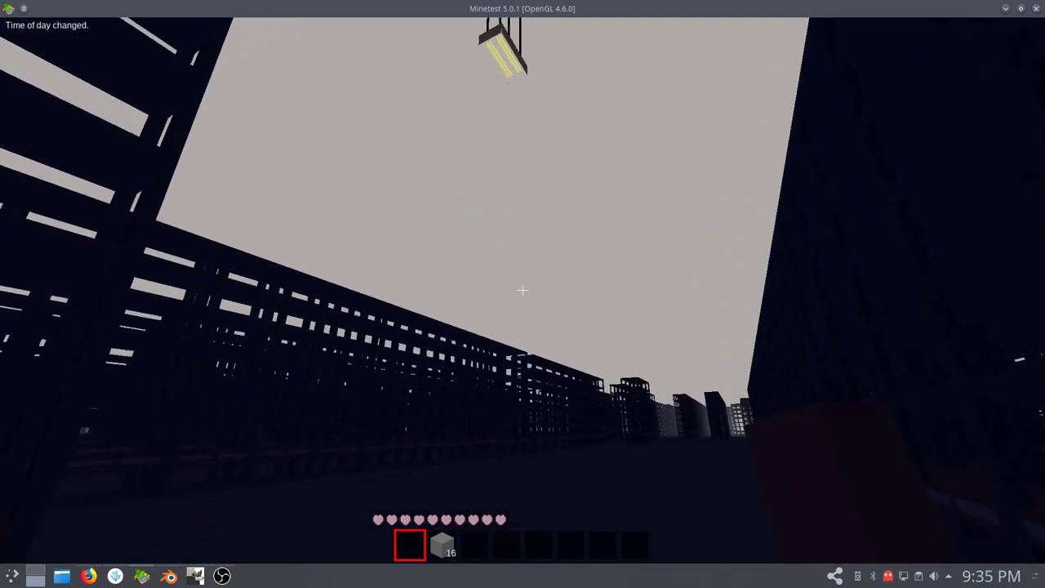
Walk beneath the hanging light in the dark, enable fly mode and rise towards it
key(w)
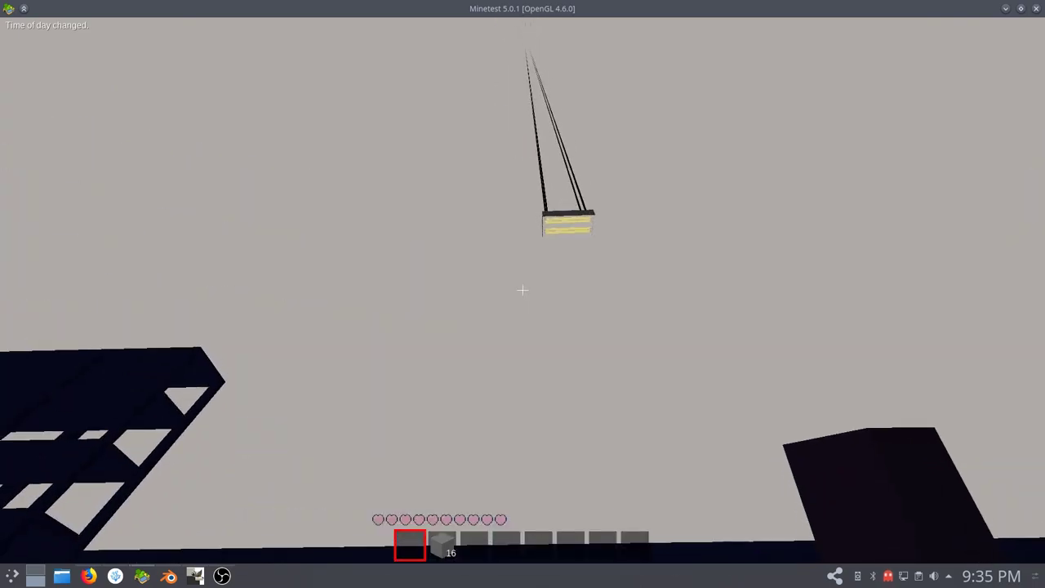
key(k)
key(space)
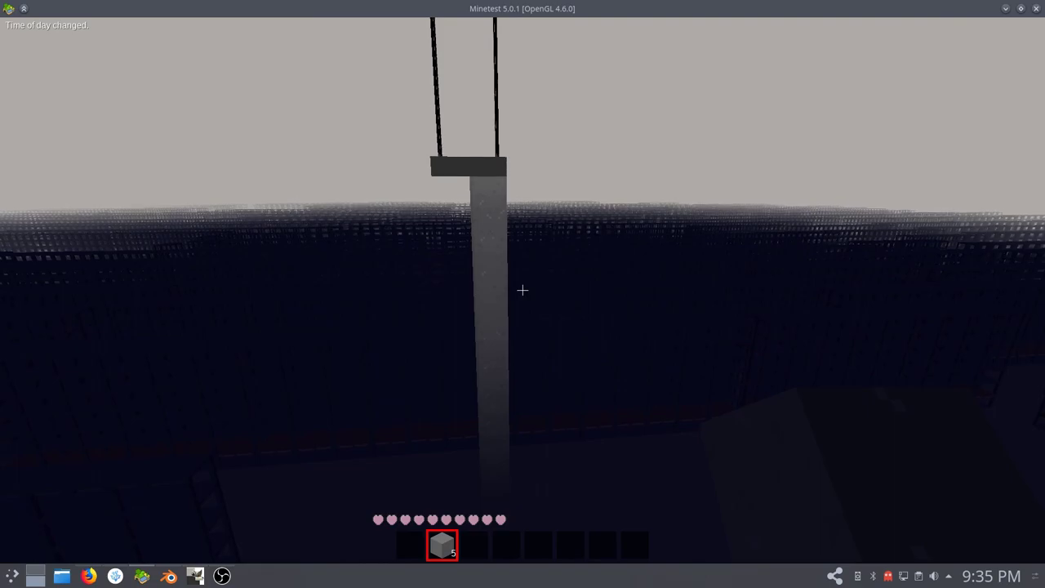
Break the concrete blocks of the pillar under the hanging light one by one, starting from its upper end
key(w)
click(522, 290)
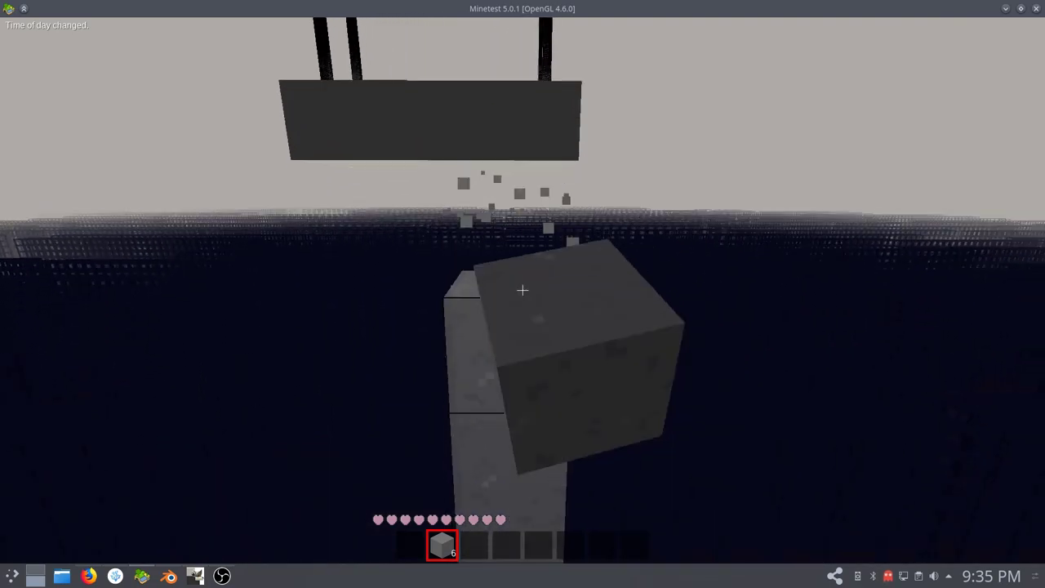
click(523, 290)
click(523, 290)
click(523, 290)
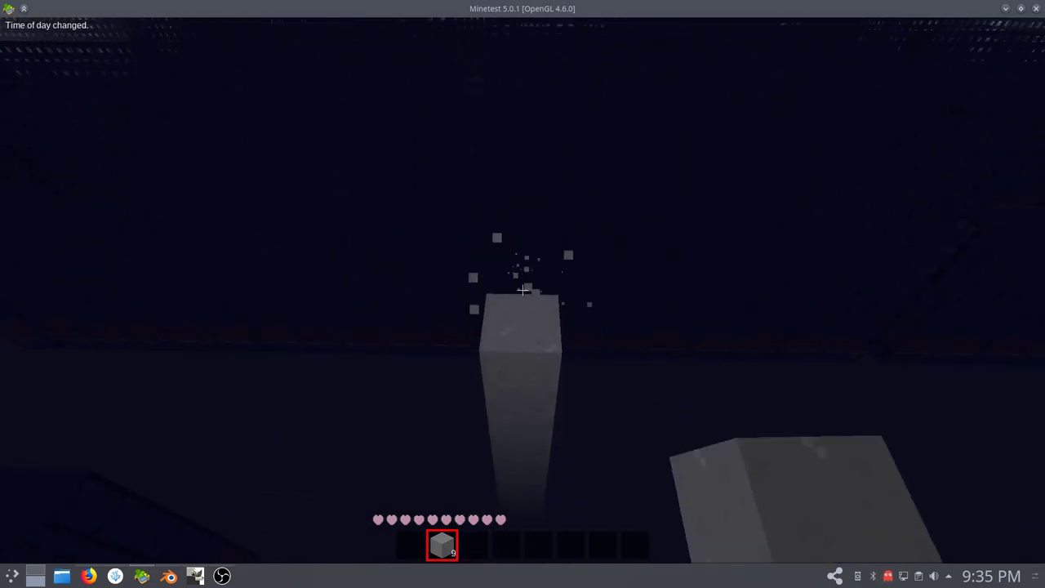
click(522, 290)
click(523, 290)
click(522, 290)
click(523, 290)
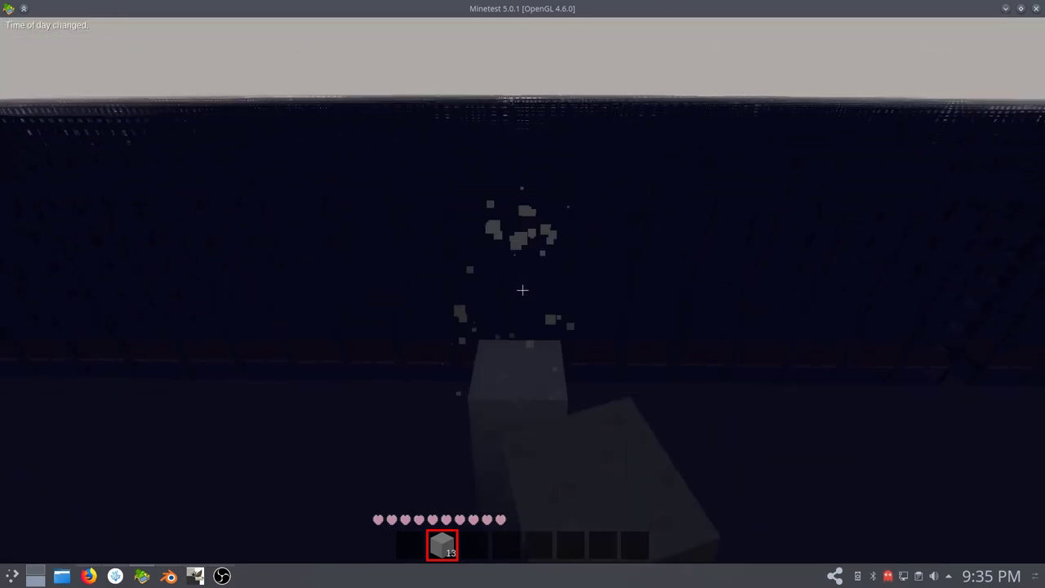
click(522, 290)
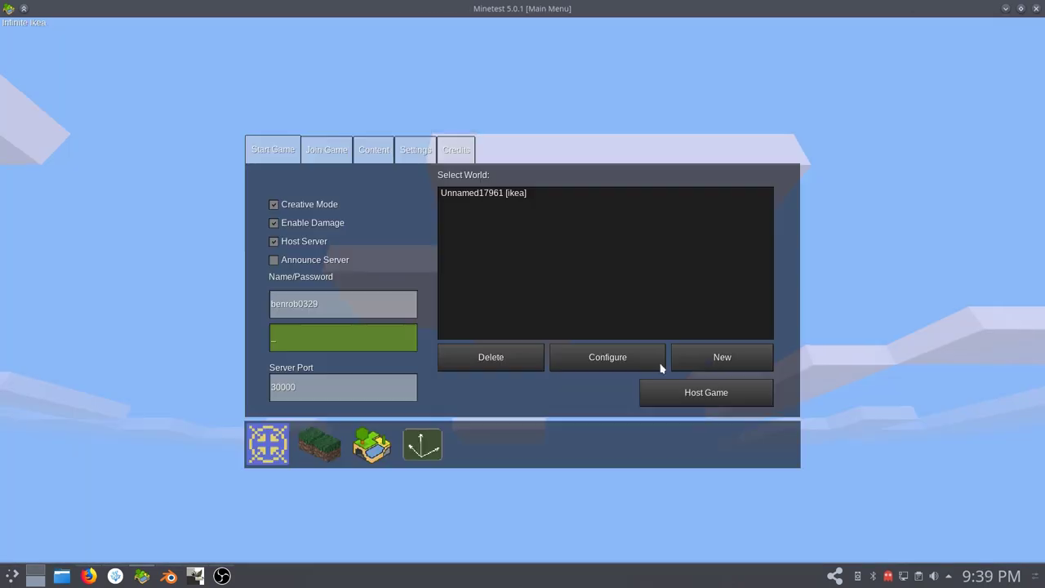
Create a new ikea world with the default settings and host it
click(719, 360)
key(Return)
key(Return)
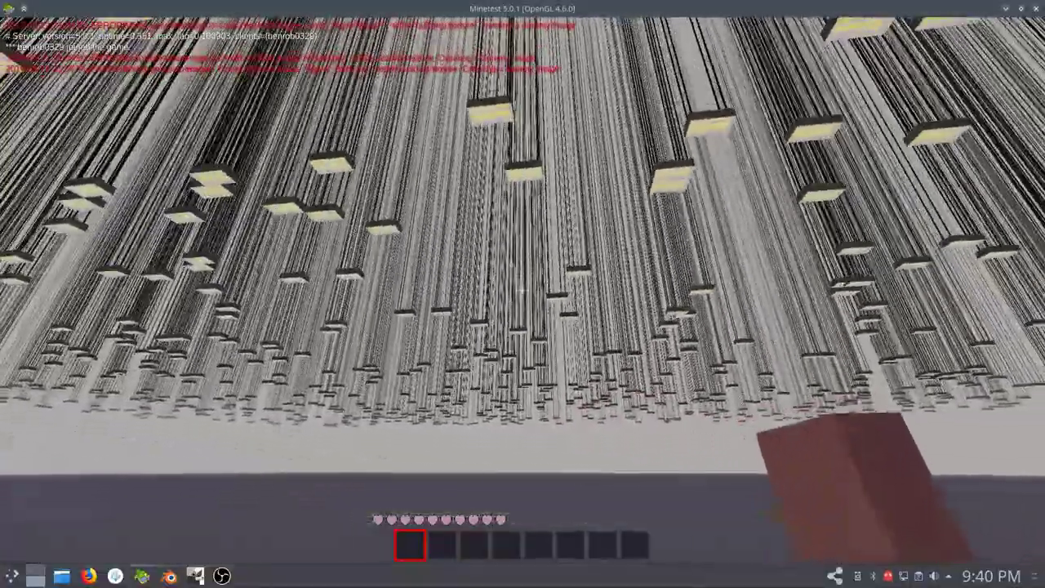
Walk forward across the warehouse floor to examine how densely the hanging lights are generated
key(w)
key(w)
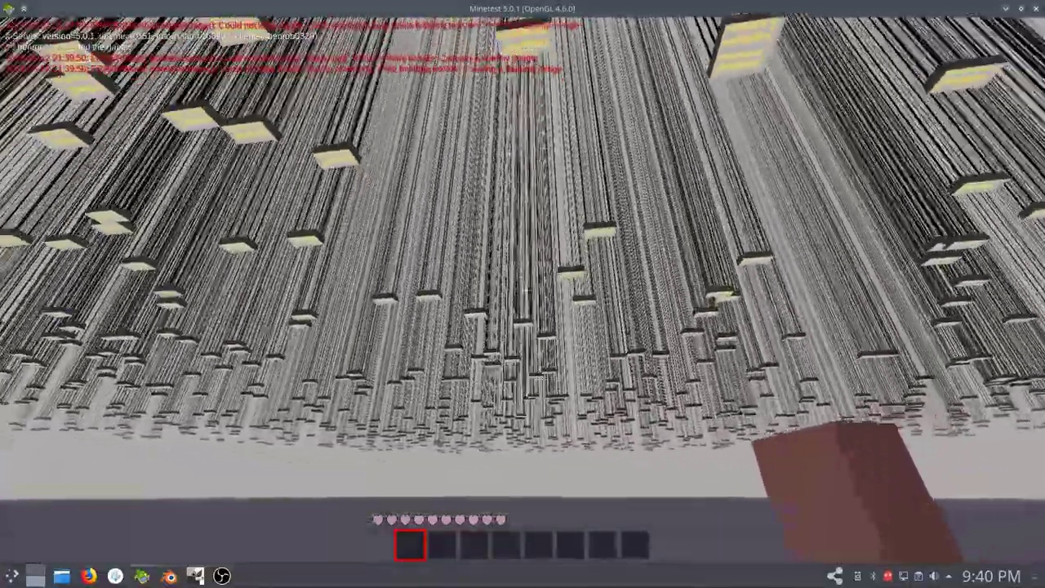
key(w)
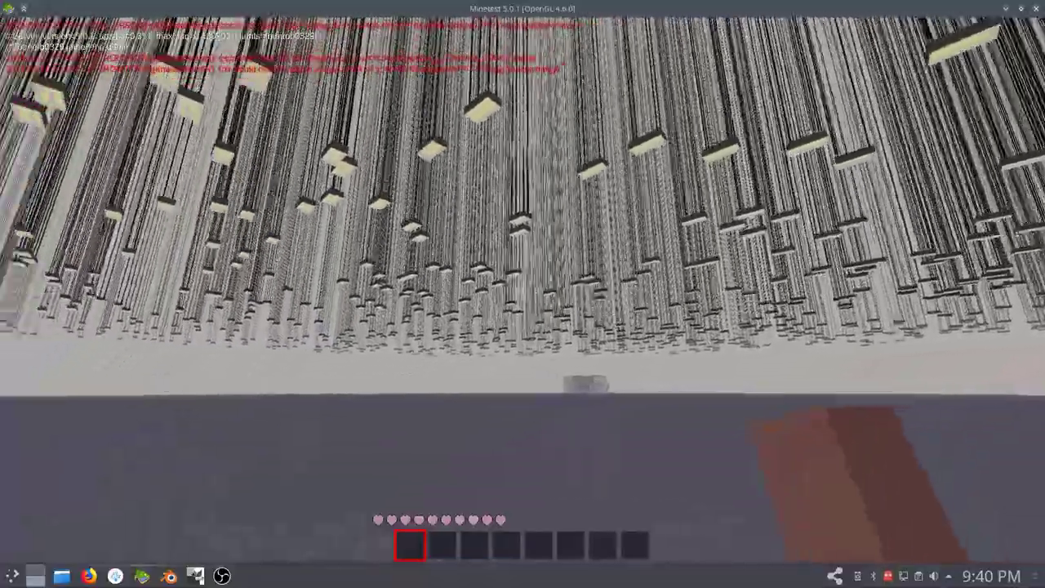
key(w)
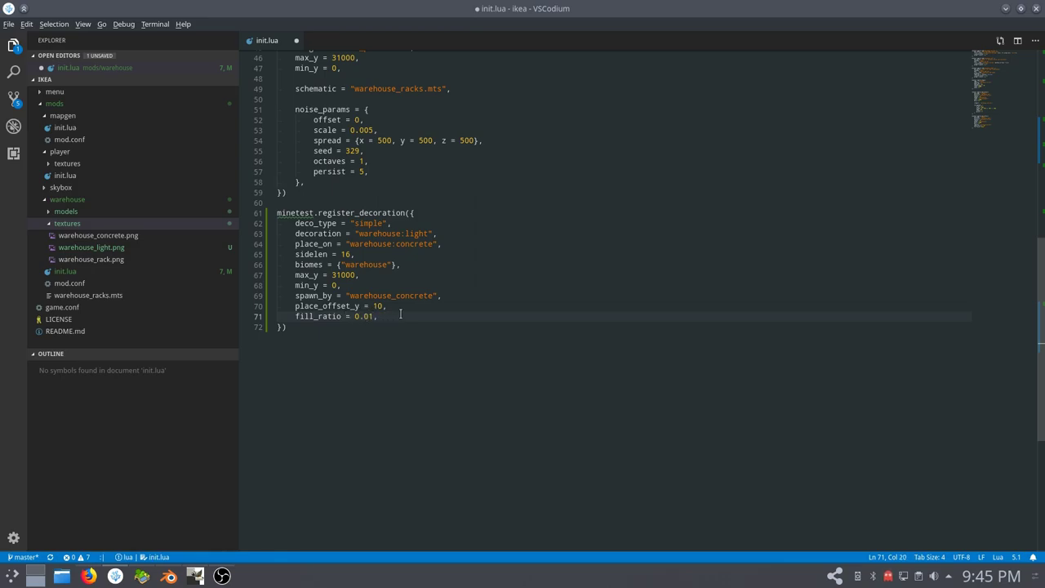
Switch to Minetest and delete the world Unnamed54839
key(alt+Tab)
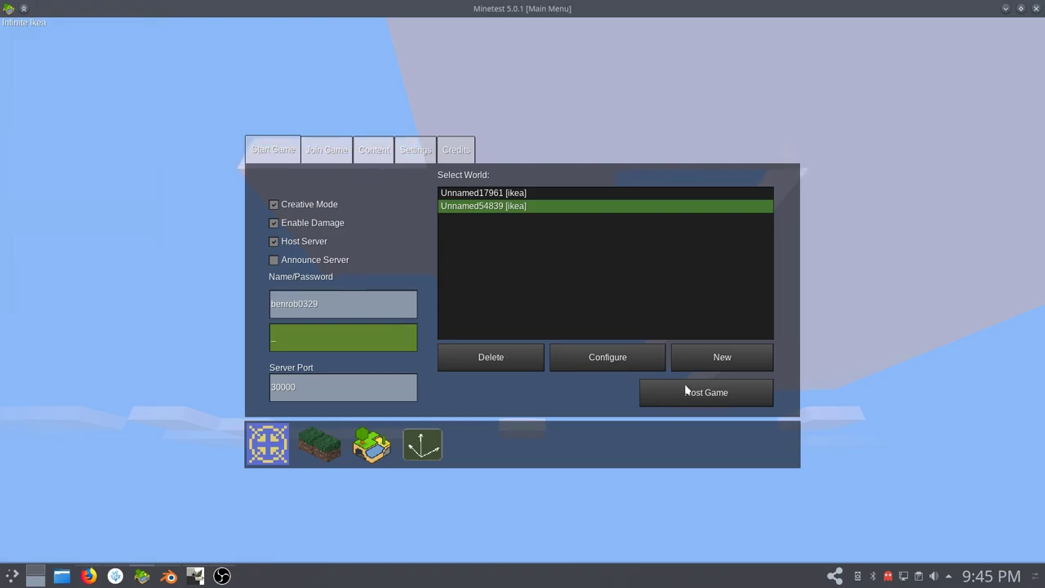
click(490, 359)
click(412, 315)
Create and host a replacement world to check the generated hanging lights
click(702, 357)
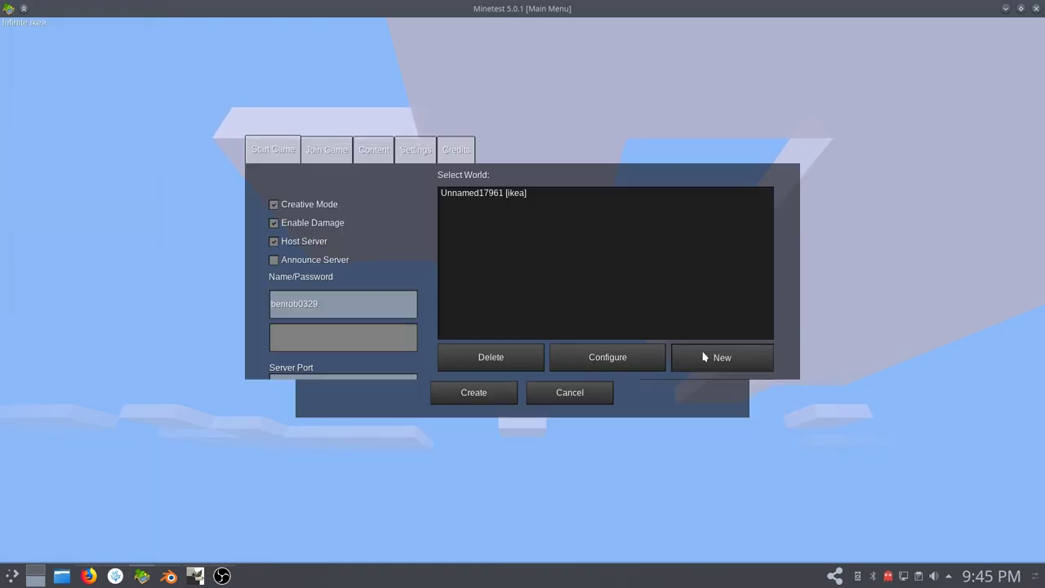
key(Return)
key(Return)
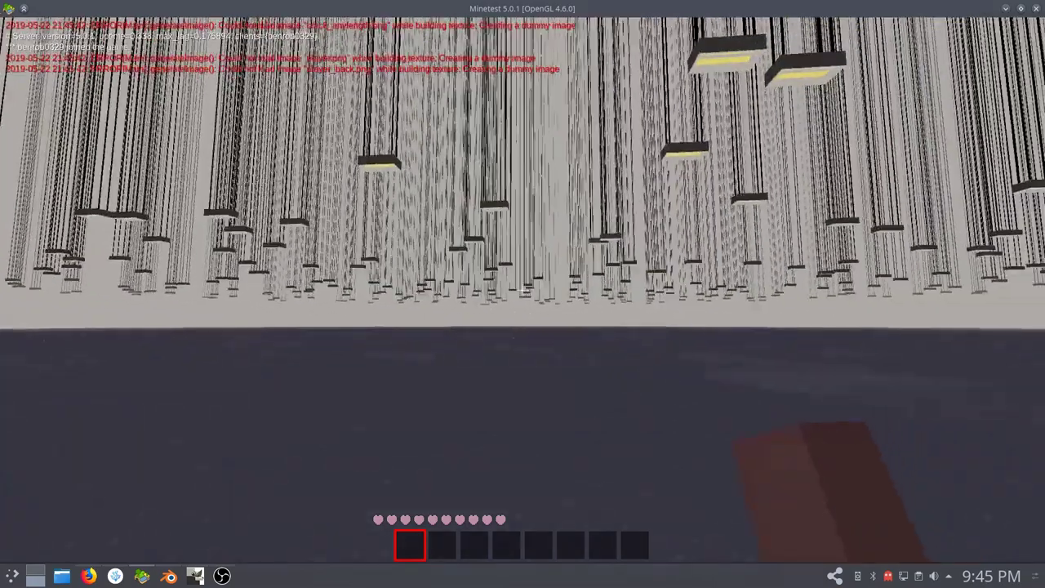
key(Escape)
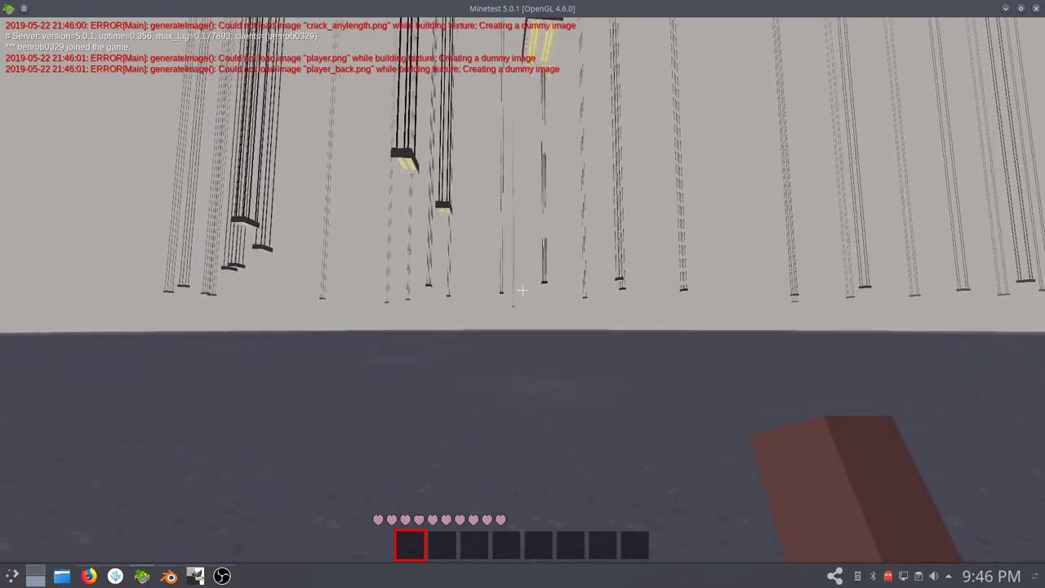
Walk across the open floor towards the distant racks to examine the spacing of the hanging lights
click(523, 290)
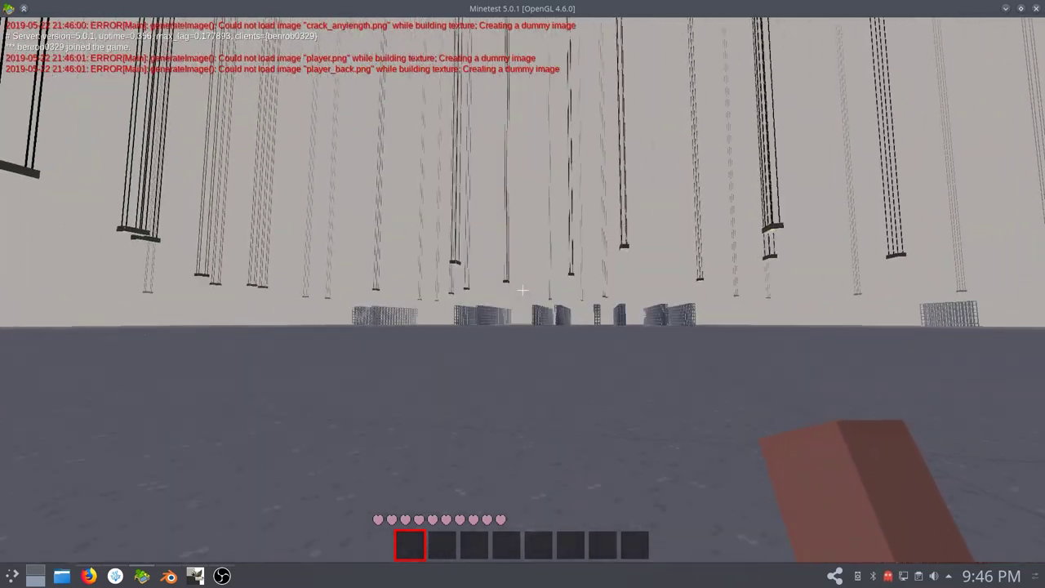
key(w)
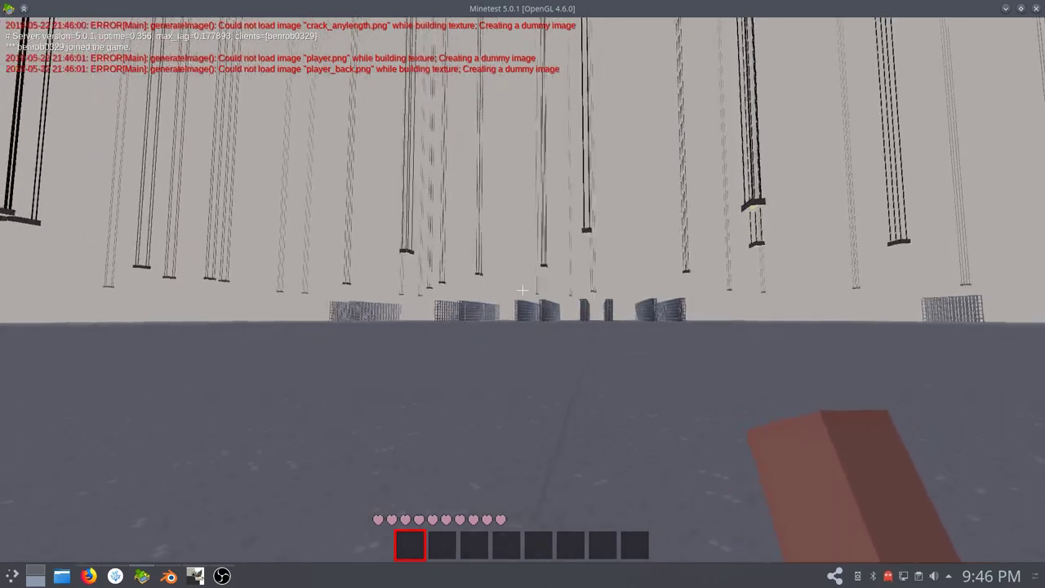
key(w)
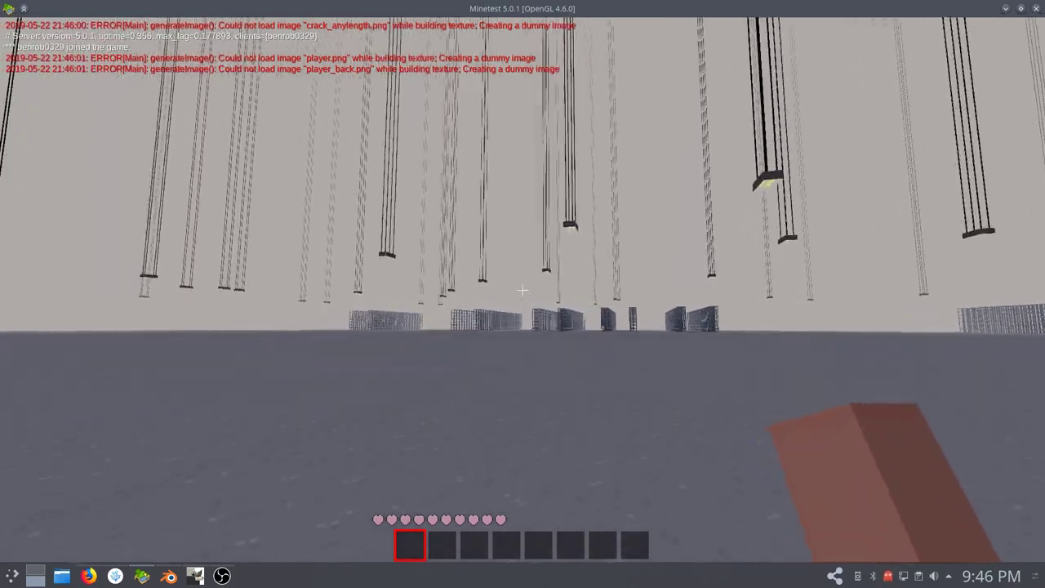
key(w)
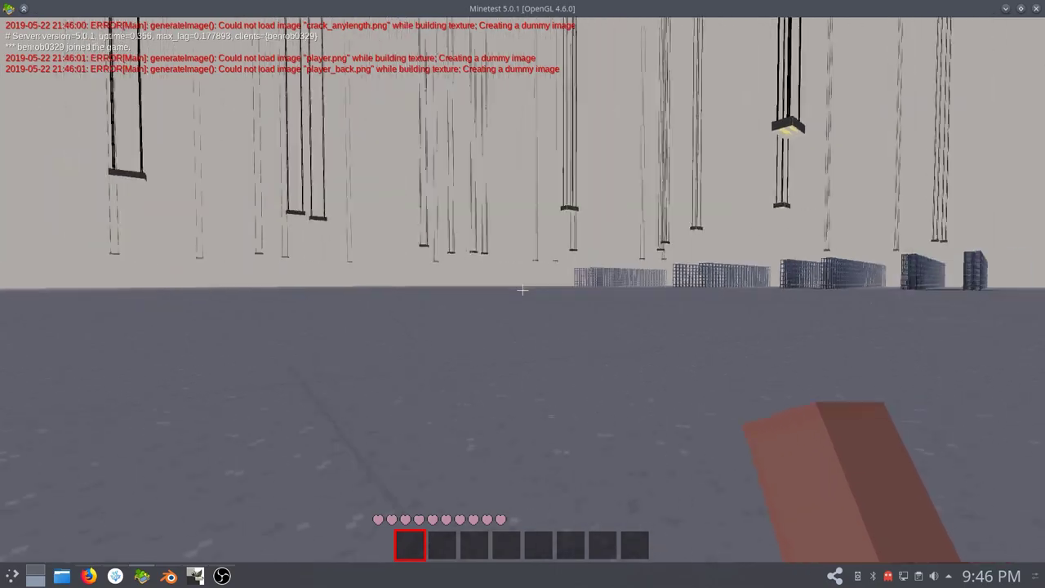
key(w)
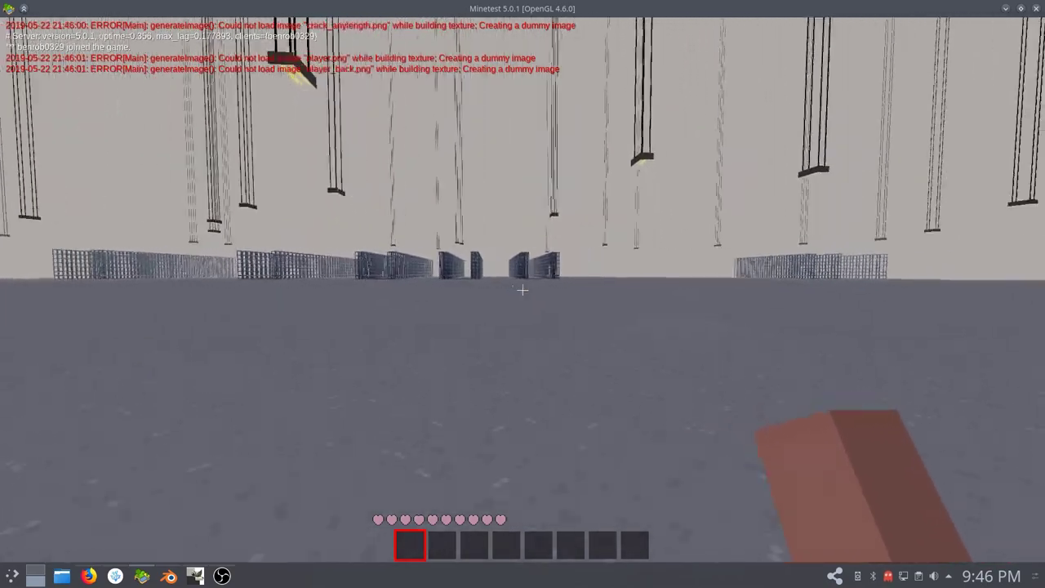
Switch to GIMP, pick the slate-grey palette colour 647074 as the foreground colour and check its HTML notation
key(alt+Tab)
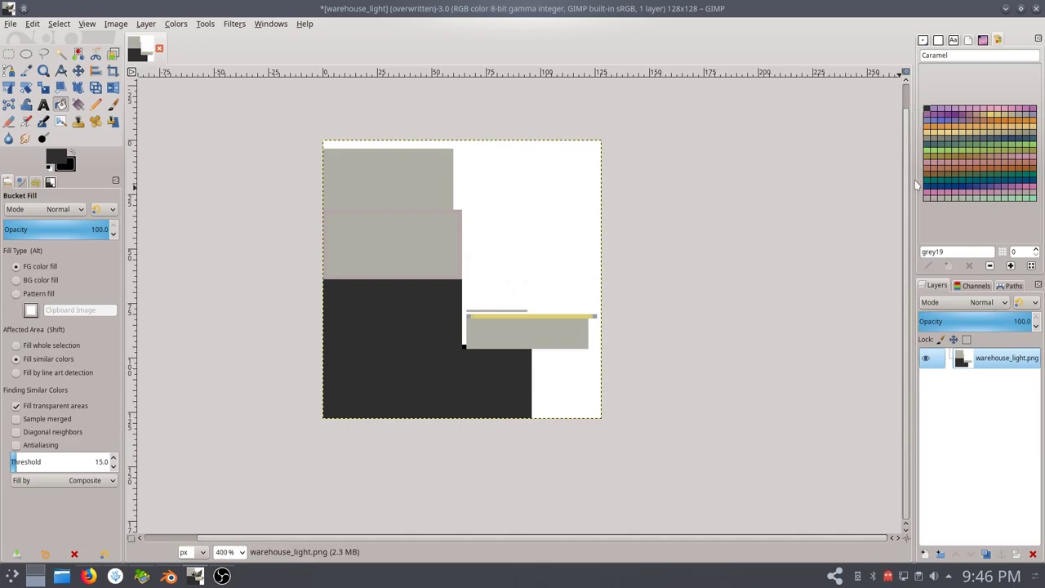
click(964, 141)
click(63, 162)
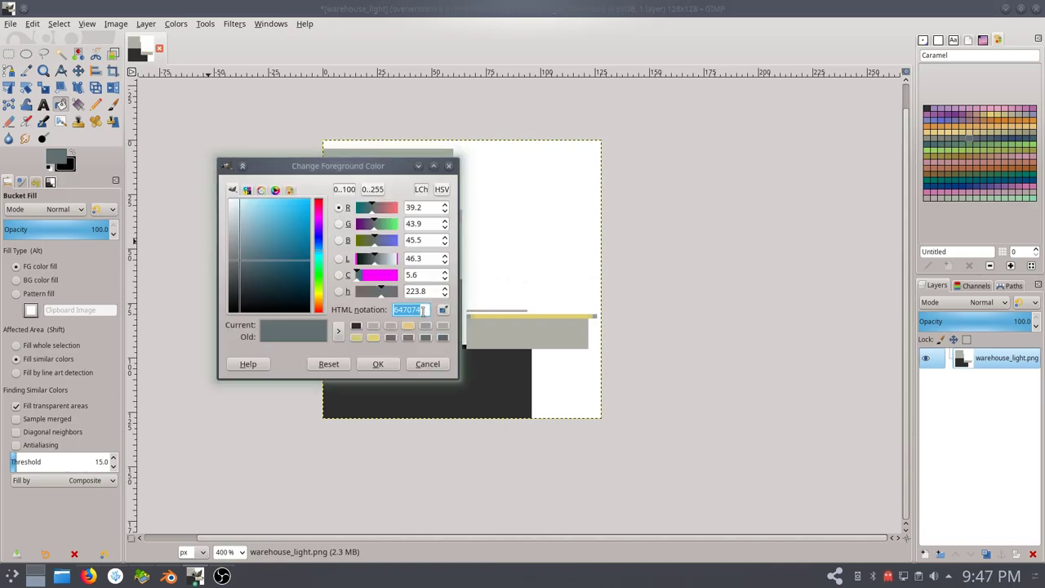
key(Escape)
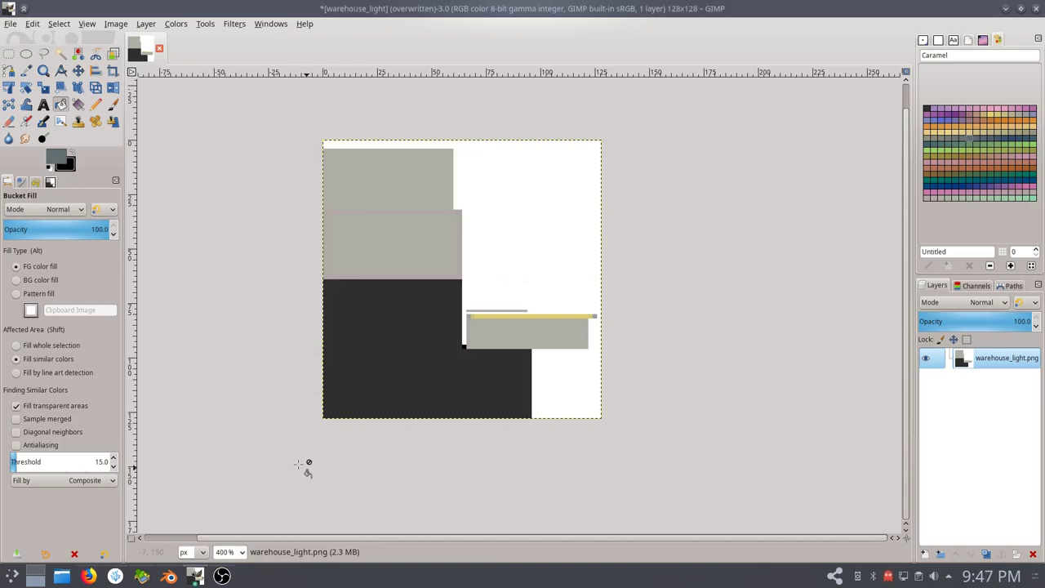
Switch to VSCodium, open the skybox mod's init.lua and set the set_sky colour to #647074
click(115, 576)
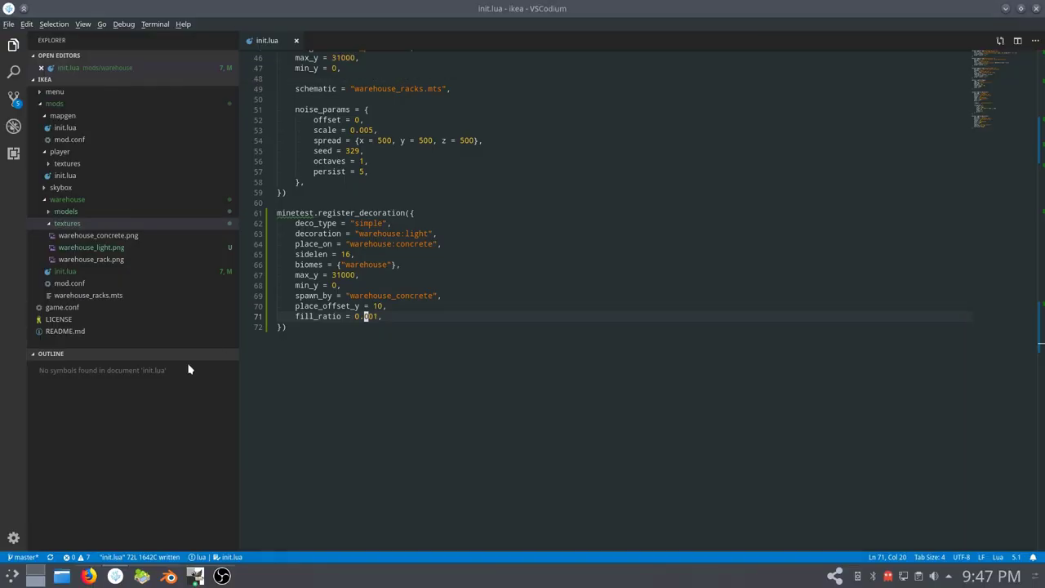
click(42, 189)
click(191, 201)
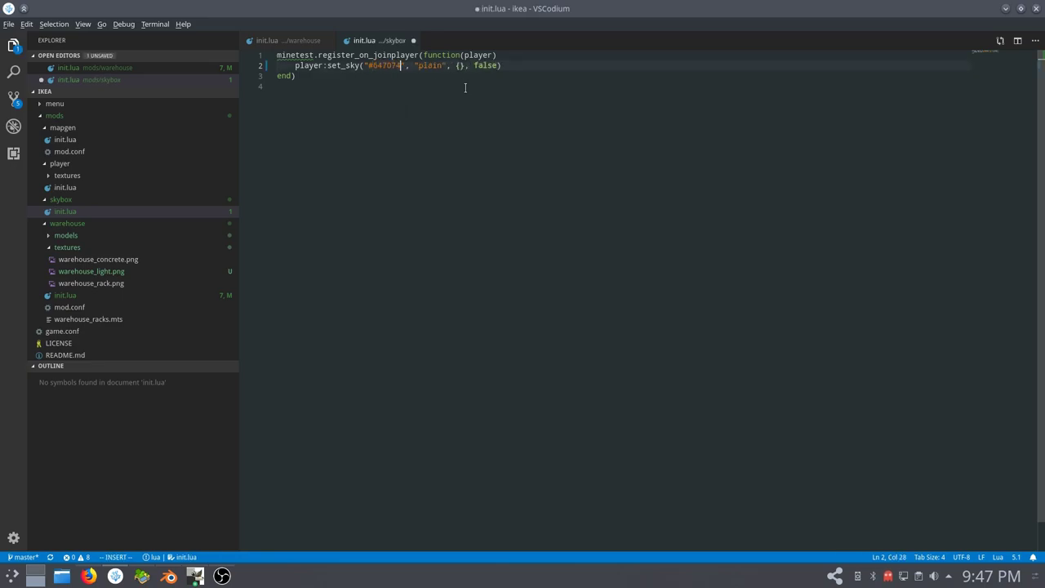
Switch to Minetest and host the world Unnamed80404 to check the slate-grey sky
key(alt+Tab)
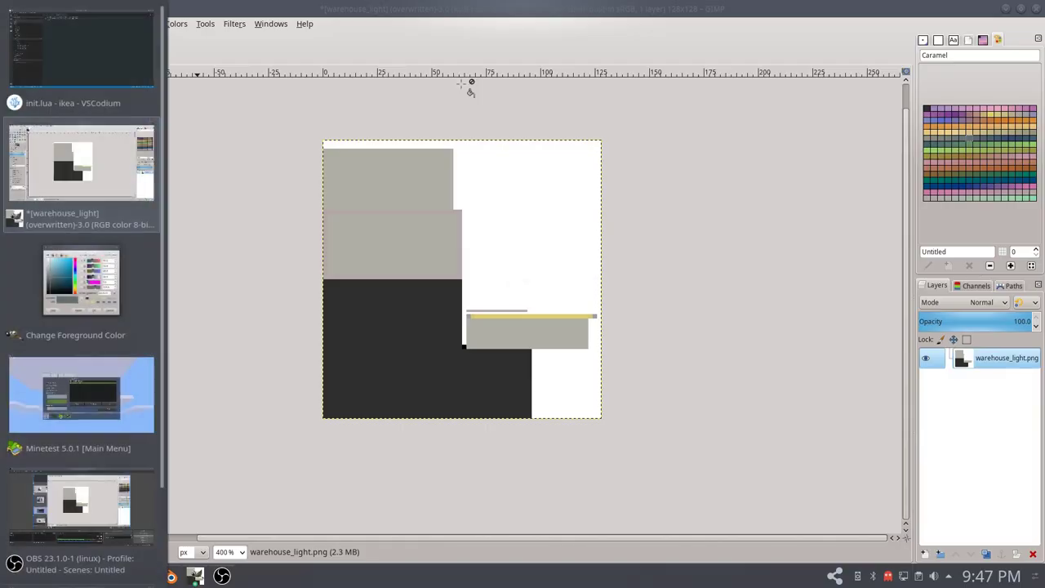
key(alt+Tab)
key(alt+Tab)
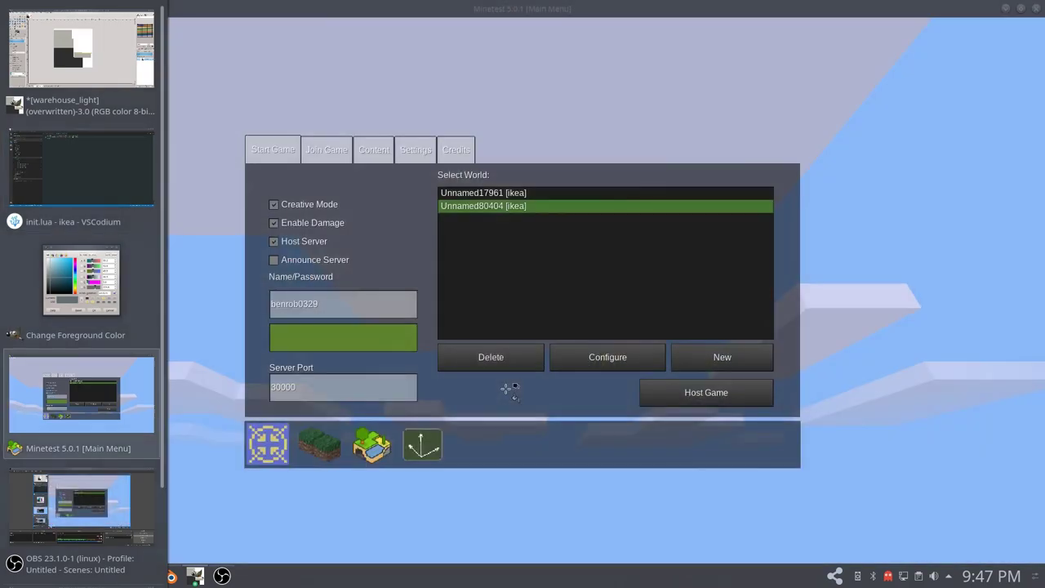
click(704, 397)
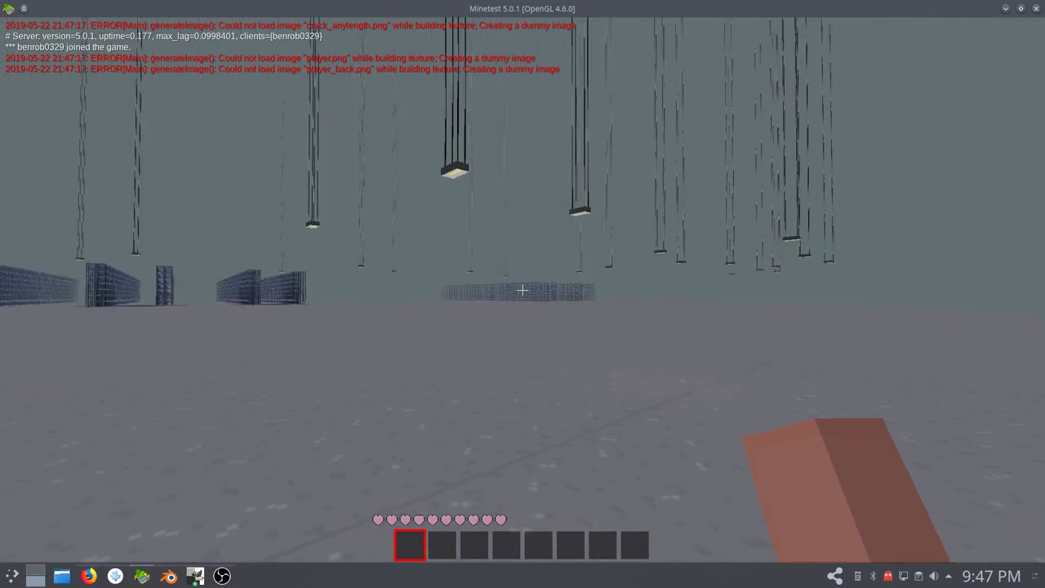
Walk across the open floor towards the racks to examine how the hanging lights look against the slate-grey sky
key(w)
key(a)
key(w)
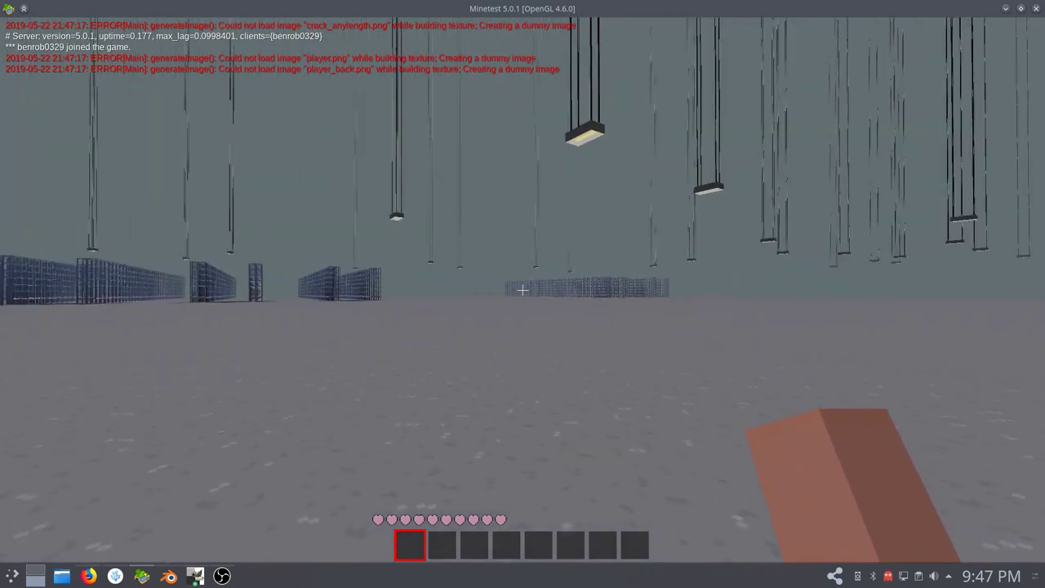
key(w)
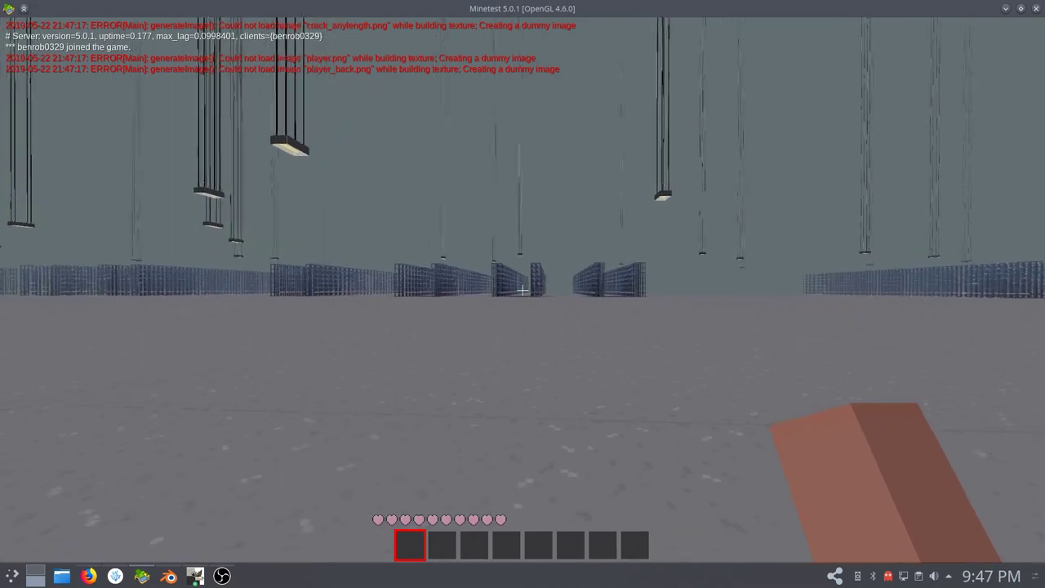
key(w)
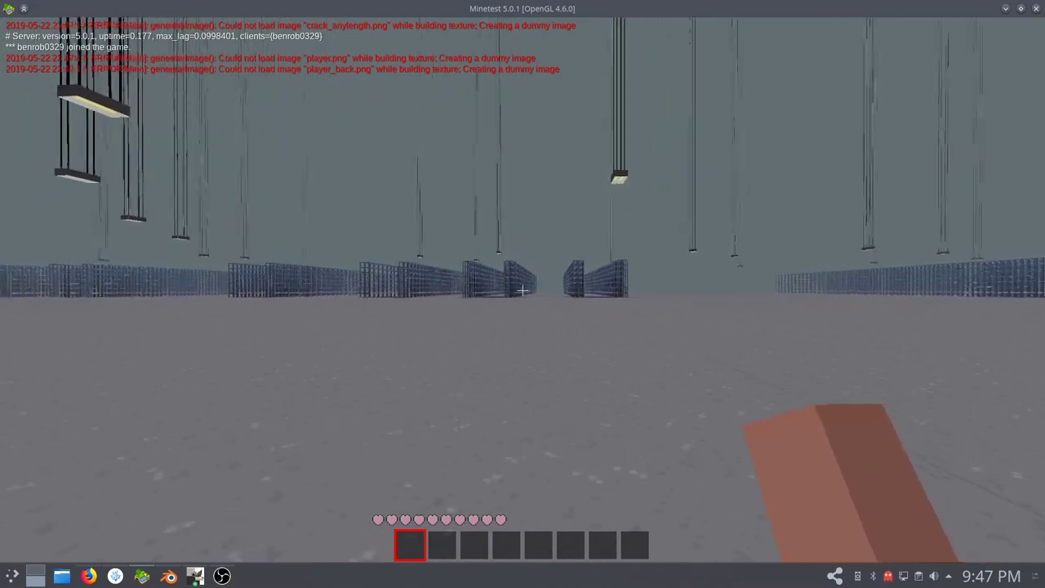
key(w)
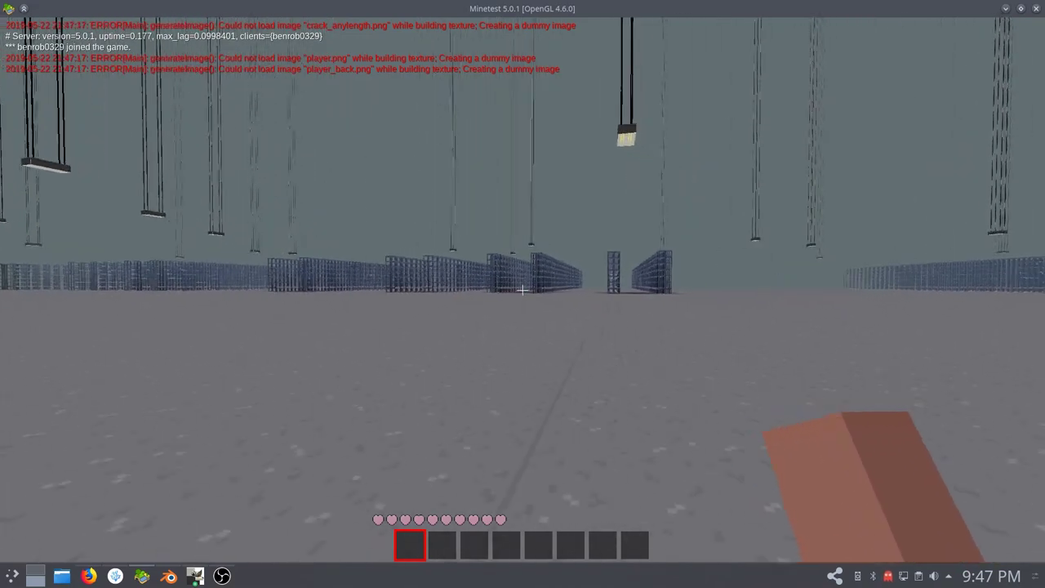
key(w)
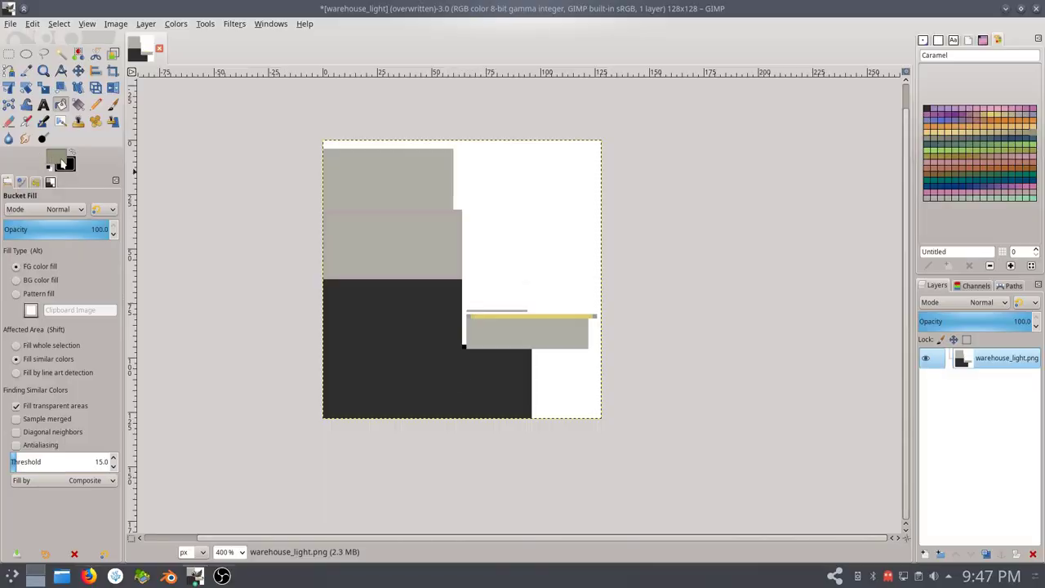
In GIMP, copy the grey-green foreground colour's HTML notation and use #949480 as the set_sky colour in VSCodium's skybox init.lua
click(62, 163)
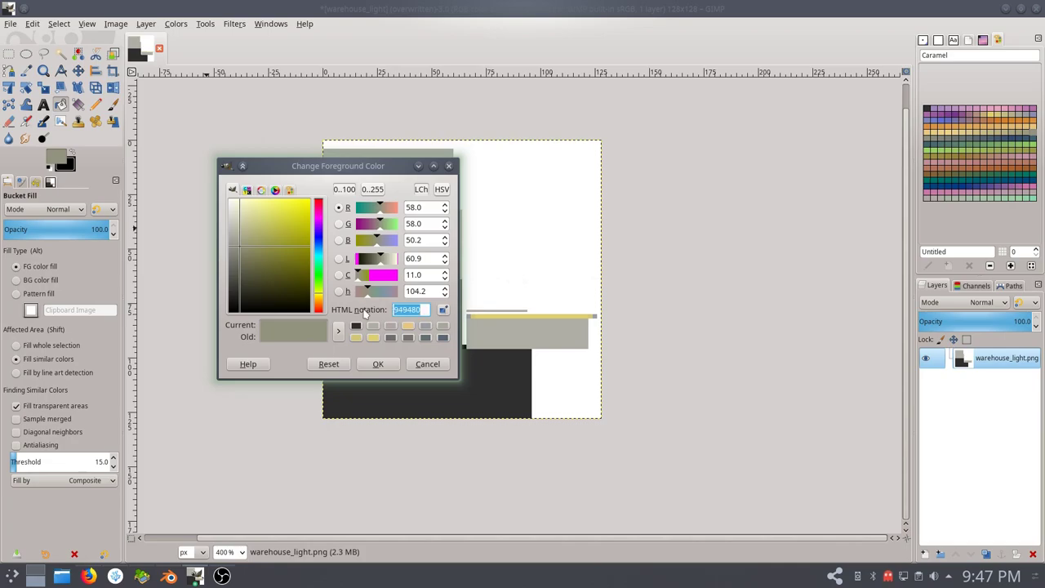
click(368, 364)
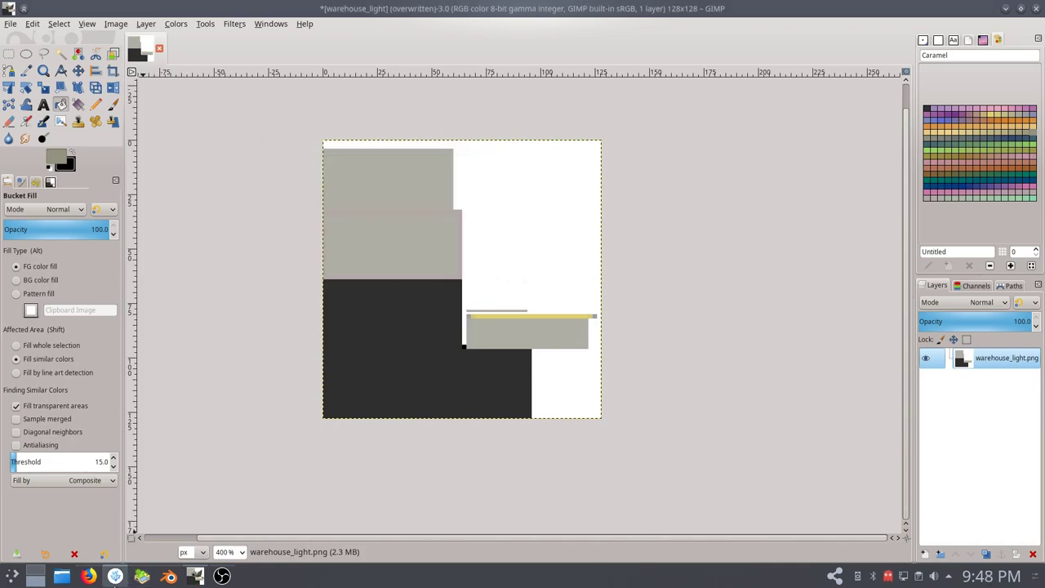
click(115, 575)
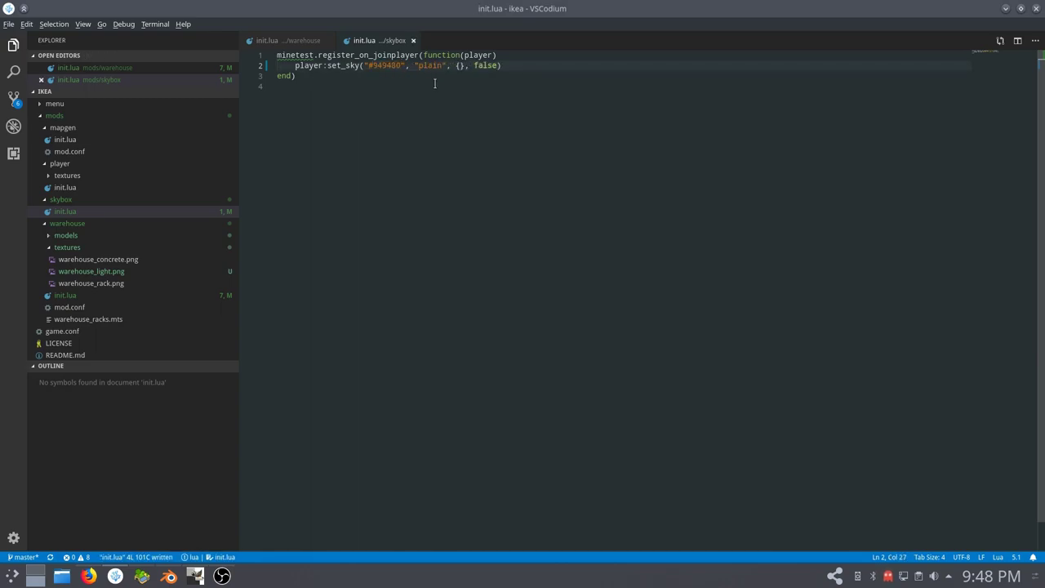
Host the world in Minetest, walk into the rack aisle to examine the grey-green sky, and exit to the main menu
click(143, 576)
click(719, 392)
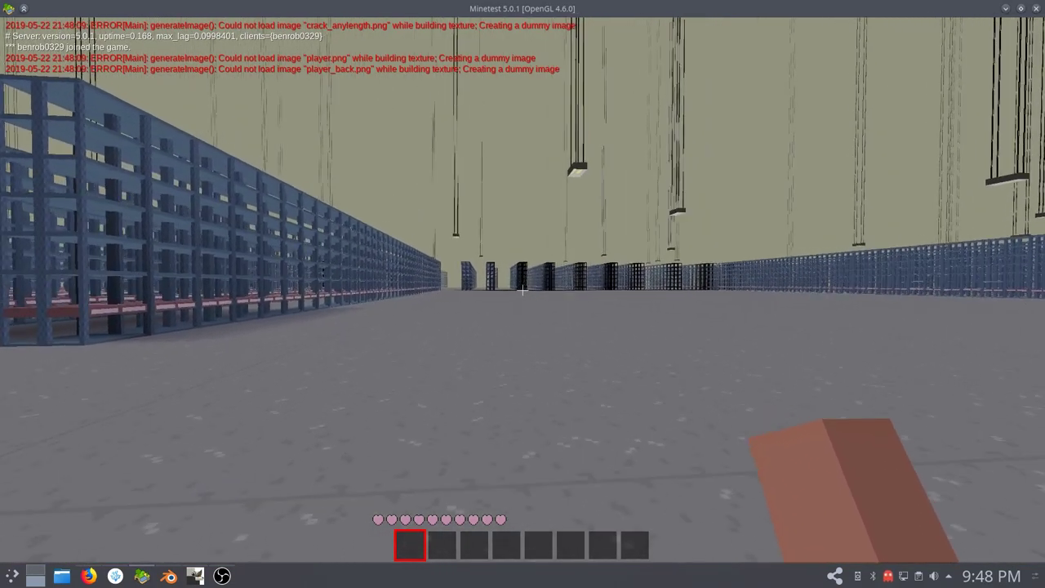
key(w)
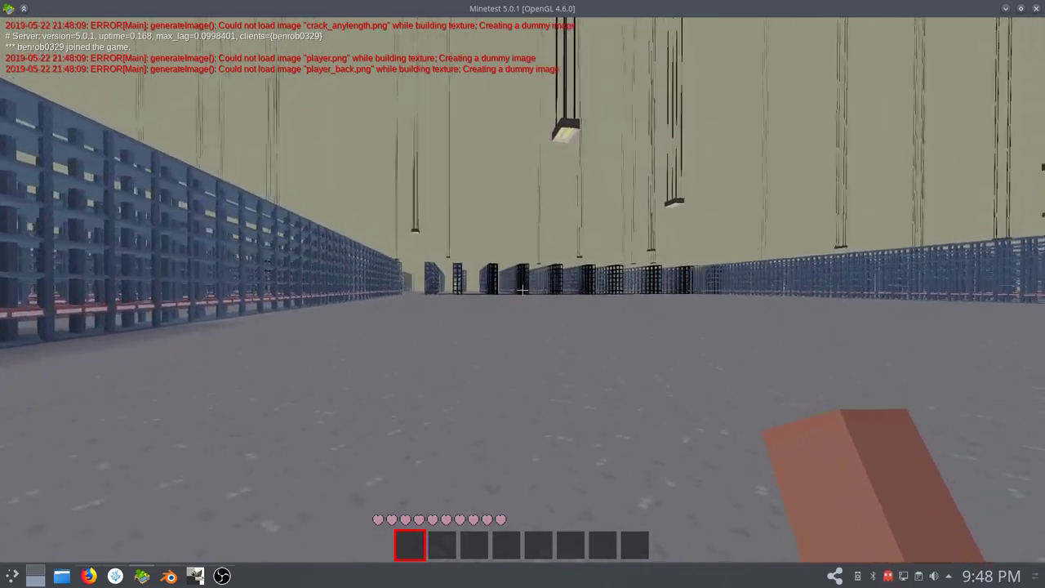
key(w)
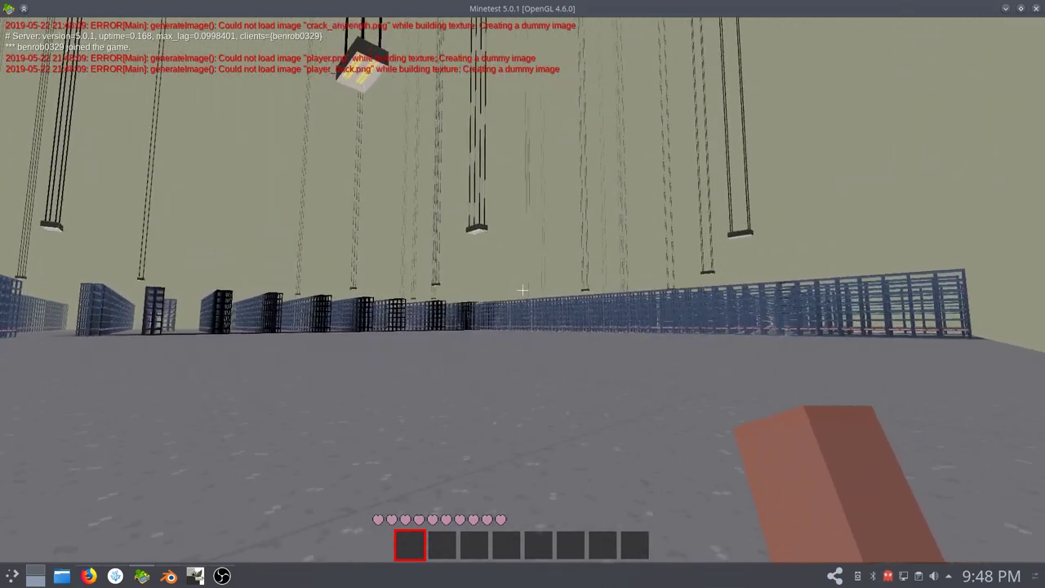
key(w)
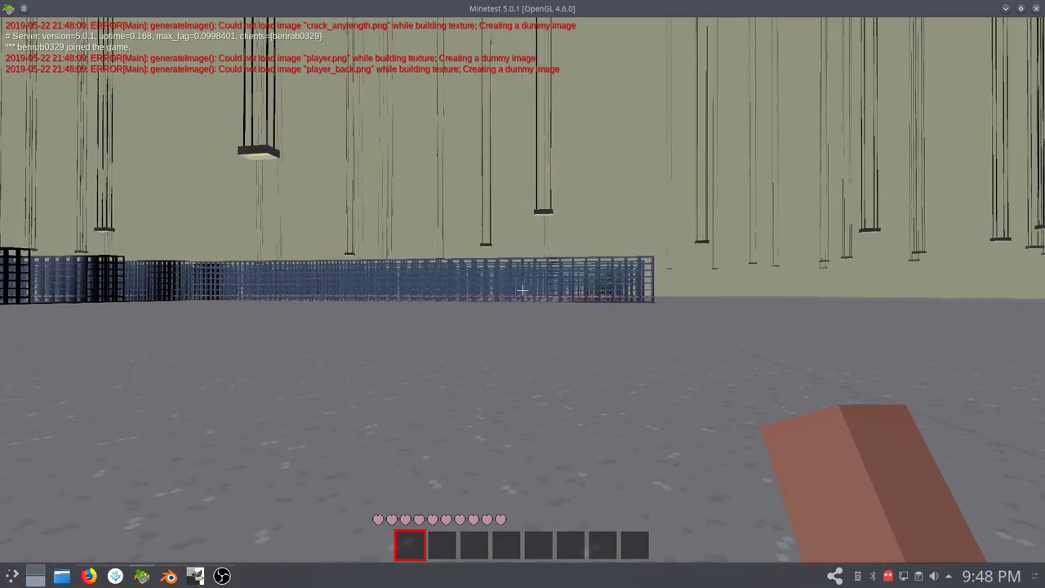
key(w)
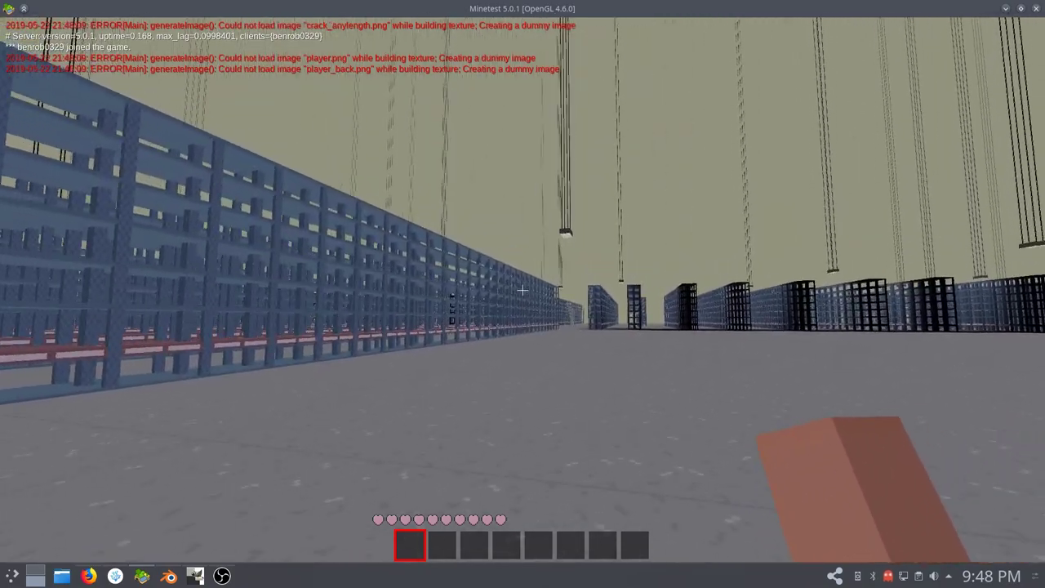
key(w)
key(Escape)
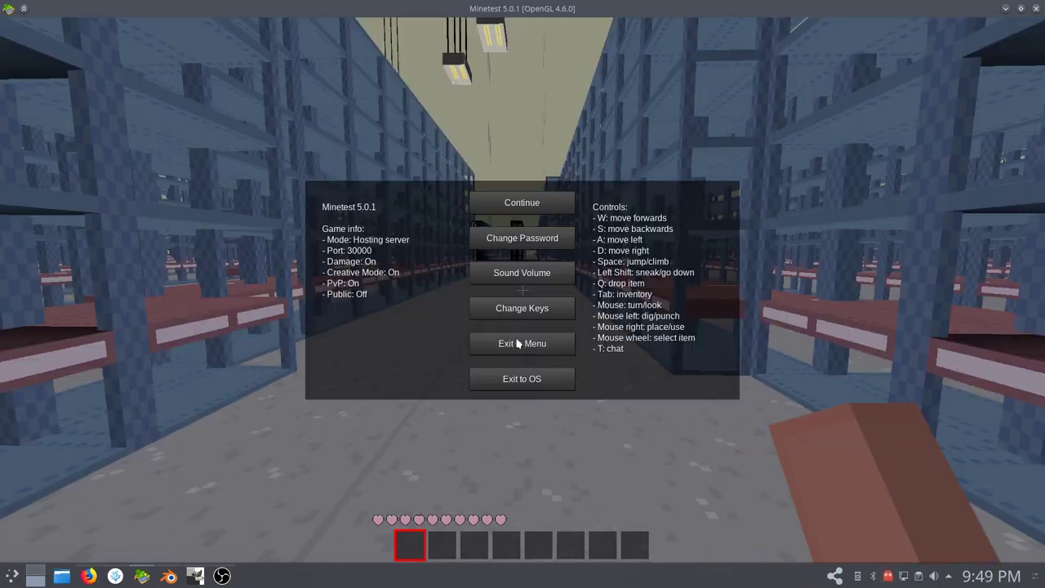
click(517, 343)
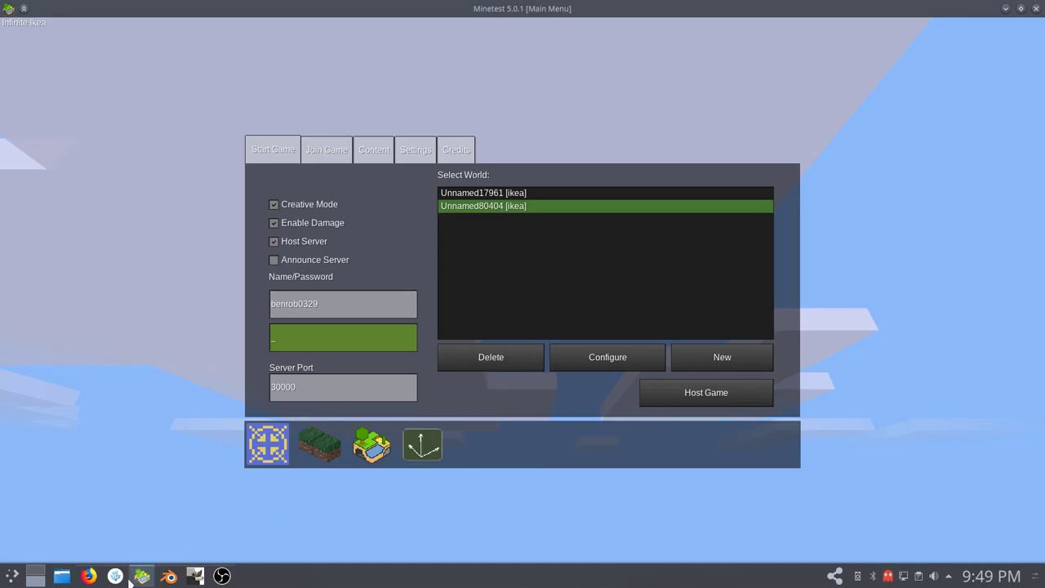
Switch to GIMP, pick the dark palette colour grey19 as the foreground colour and open it for editing
click(115, 576)
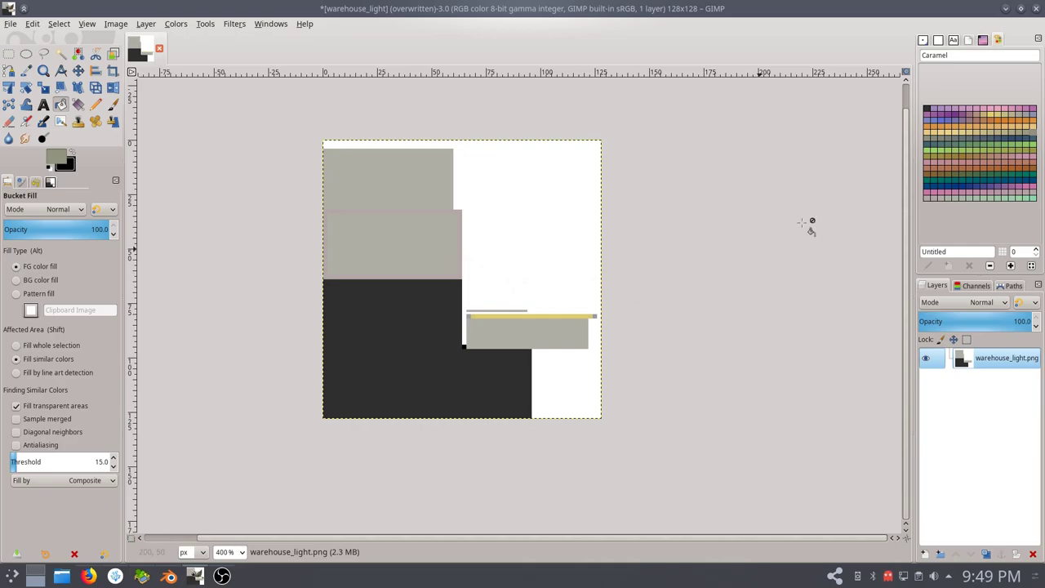
click(927, 109)
click(62, 161)
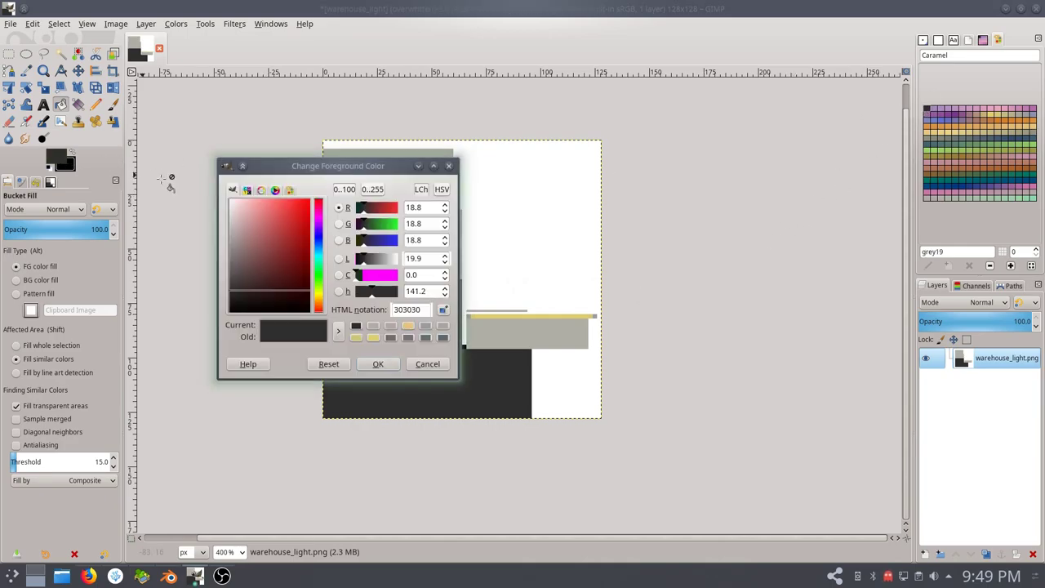
Lighten the dark grey foreground colour by setting its CMYK black value to 77
click(261, 190)
click(247, 190)
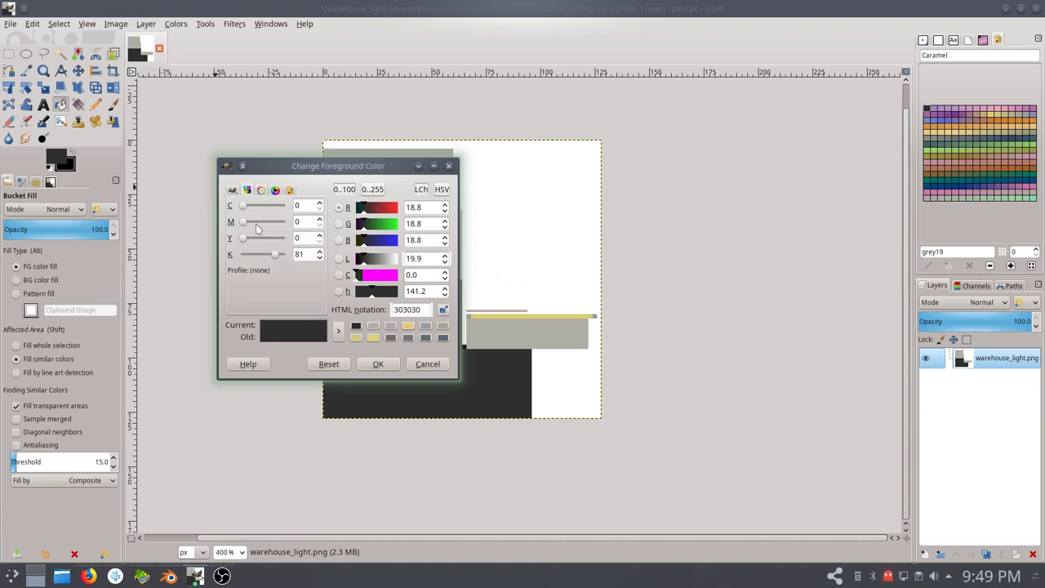
click(268, 253)
scroll(268, 251, up, 4)
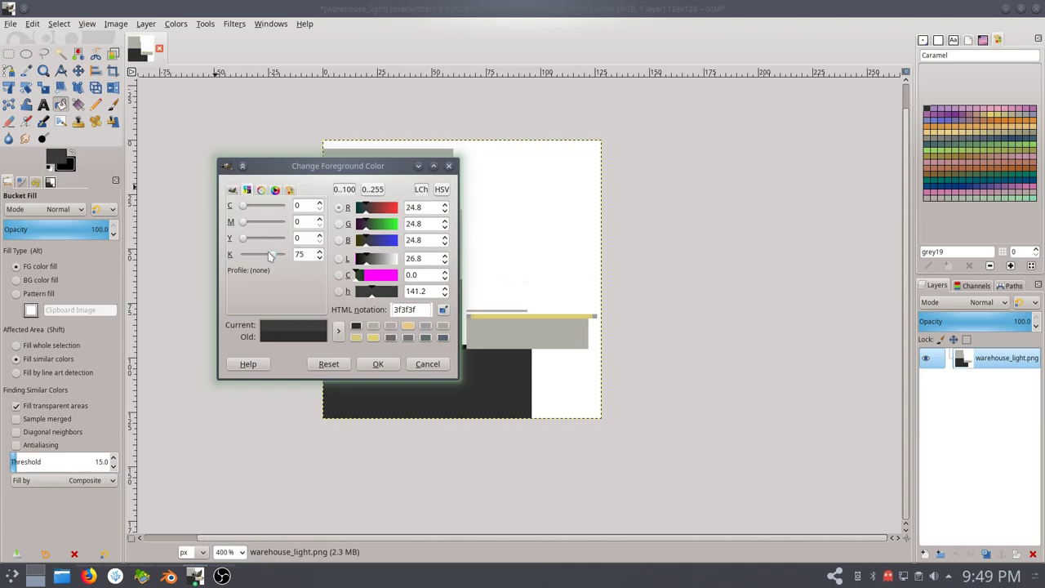
scroll(270, 255, up, 2)
scroll(270, 255, up, 2)
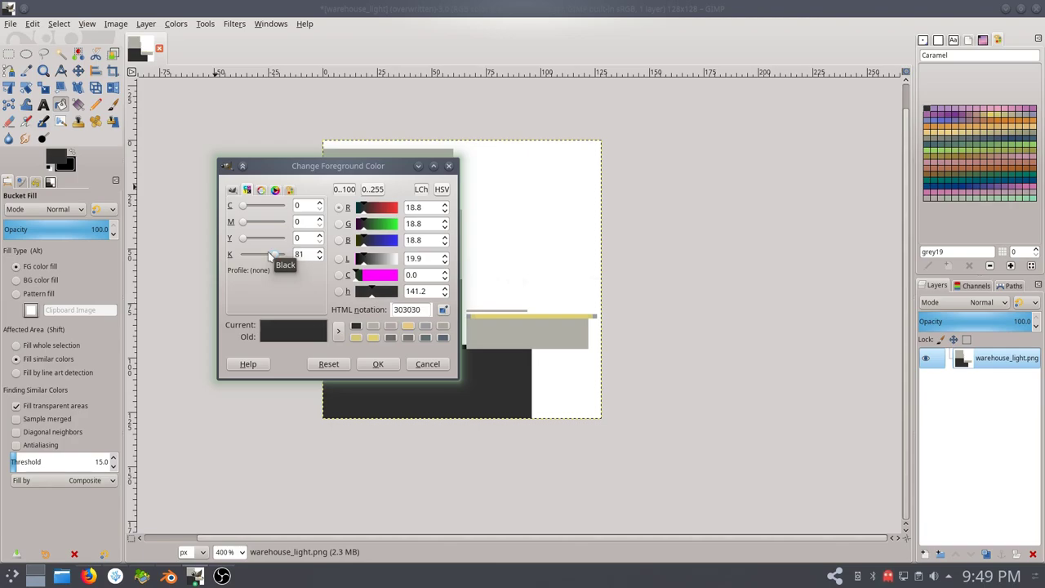
scroll(270, 255, down, 4)
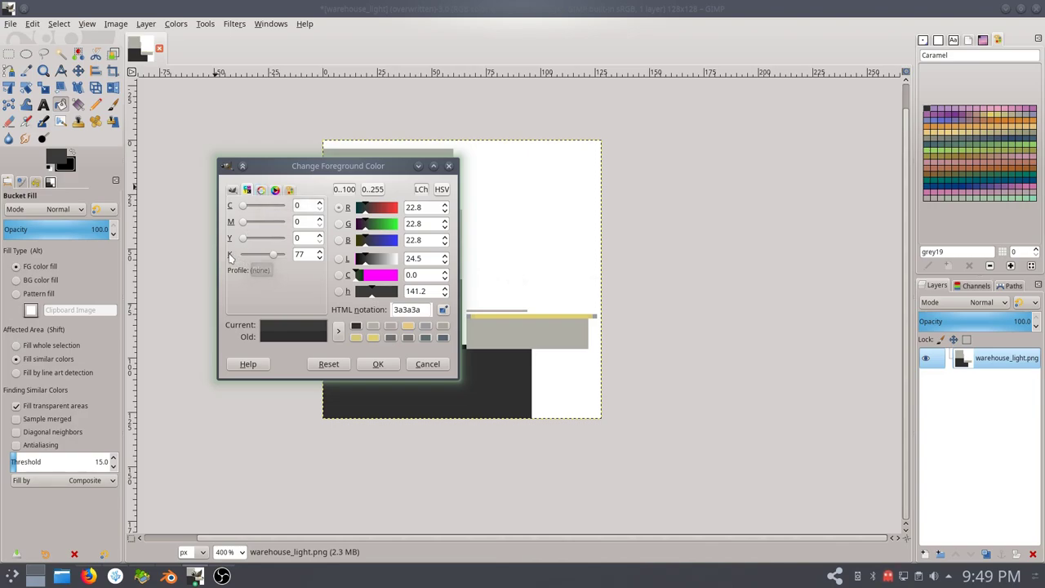
click(232, 192)
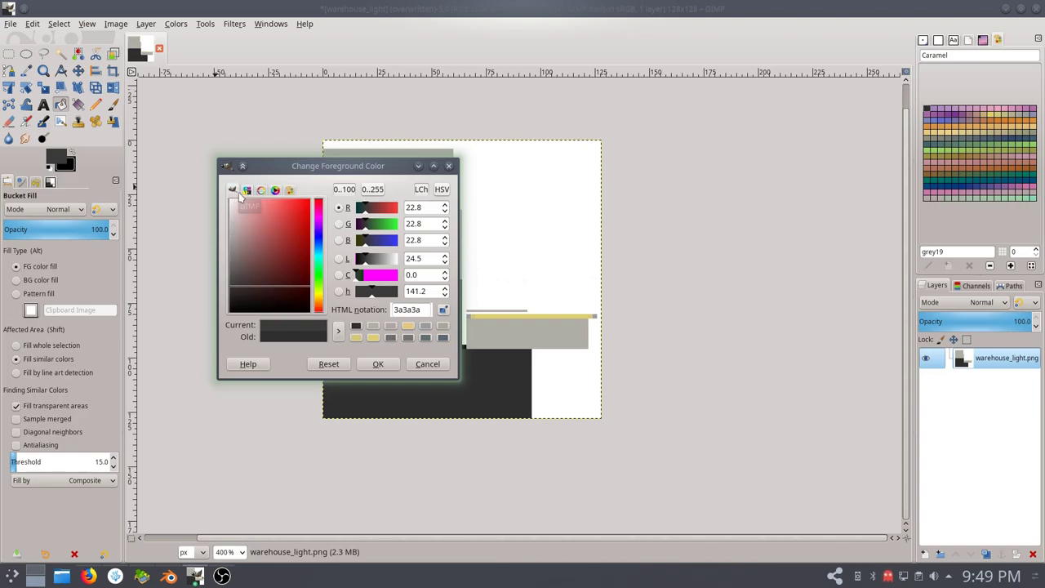
Copy the HTML notation 3a3a3a and replace the set_sky colour in VSCodium's skybox init.lua with it
drag(425, 310, 371, 308)
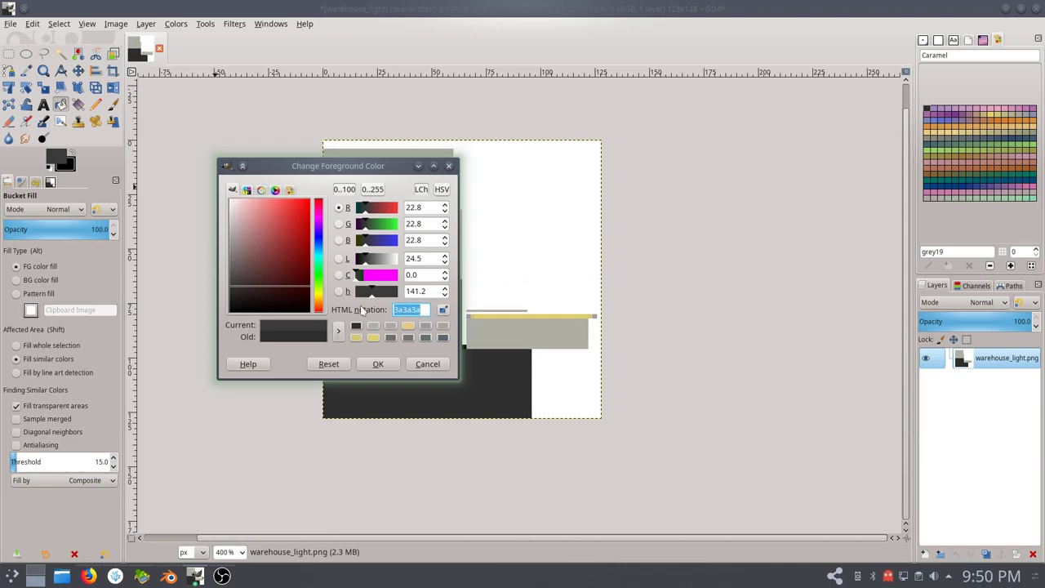
click(117, 577)
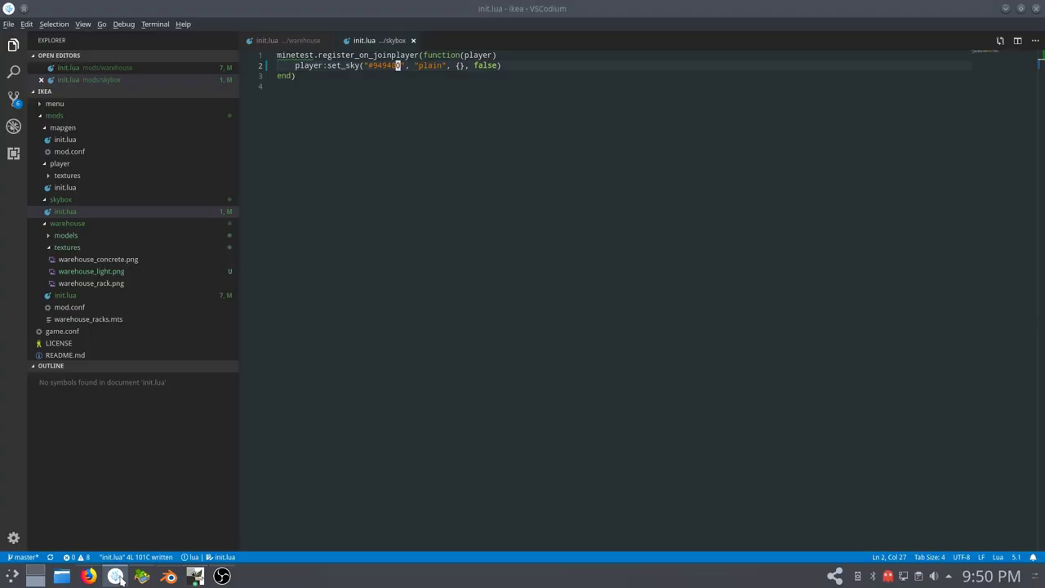
double_click(397, 67)
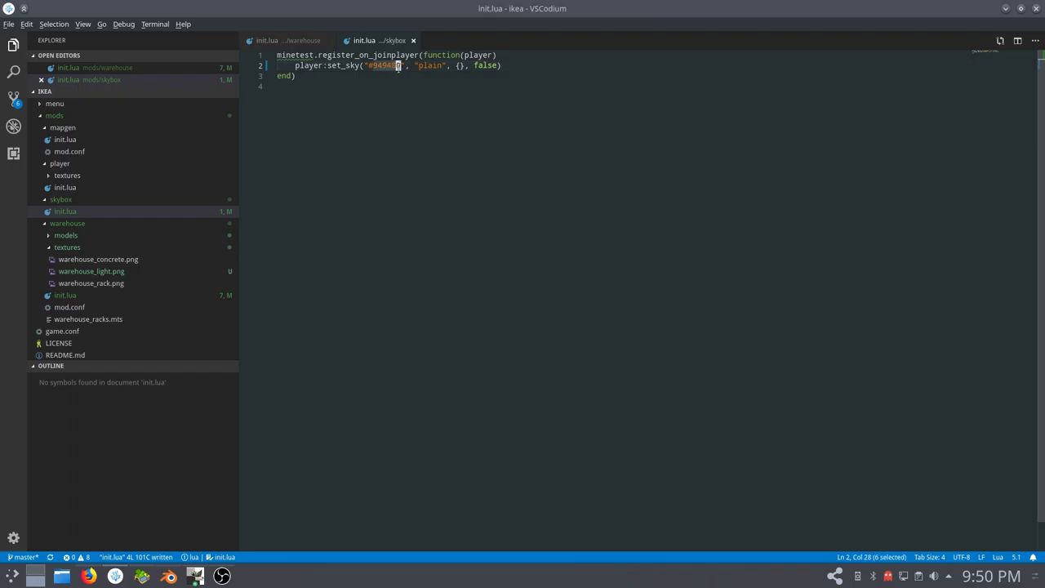
Host the world in Minetest and walk along the rack aisle, looking up to examine the lights against the dark grey sky
click(141, 577)
click(671, 388)
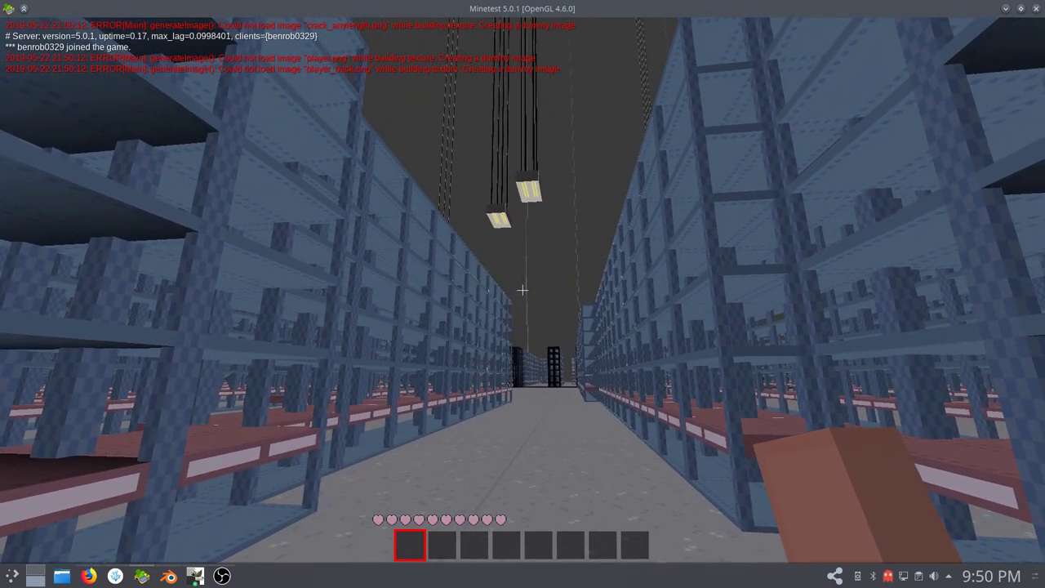
key(w)
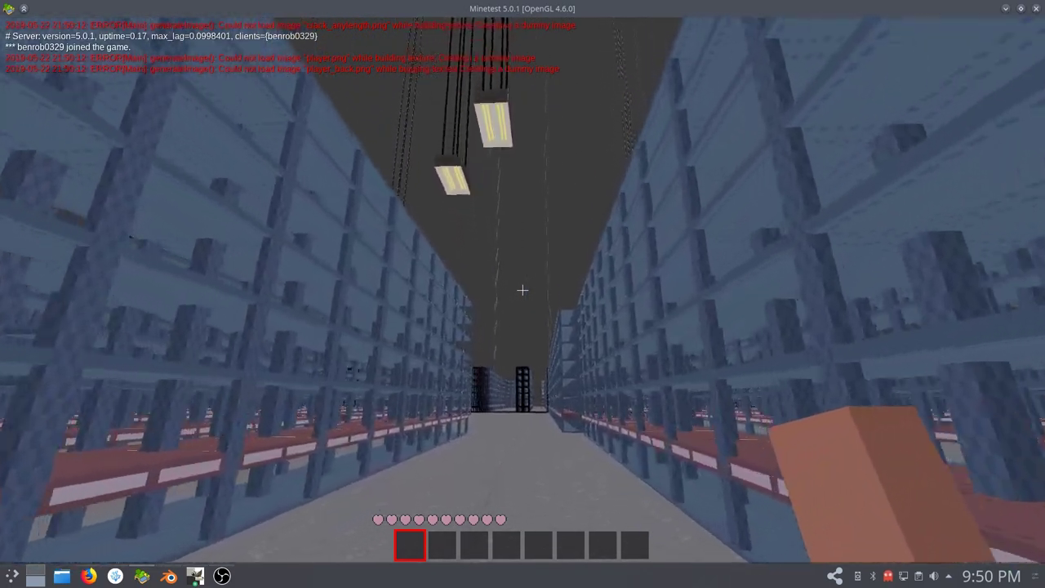
key(w)
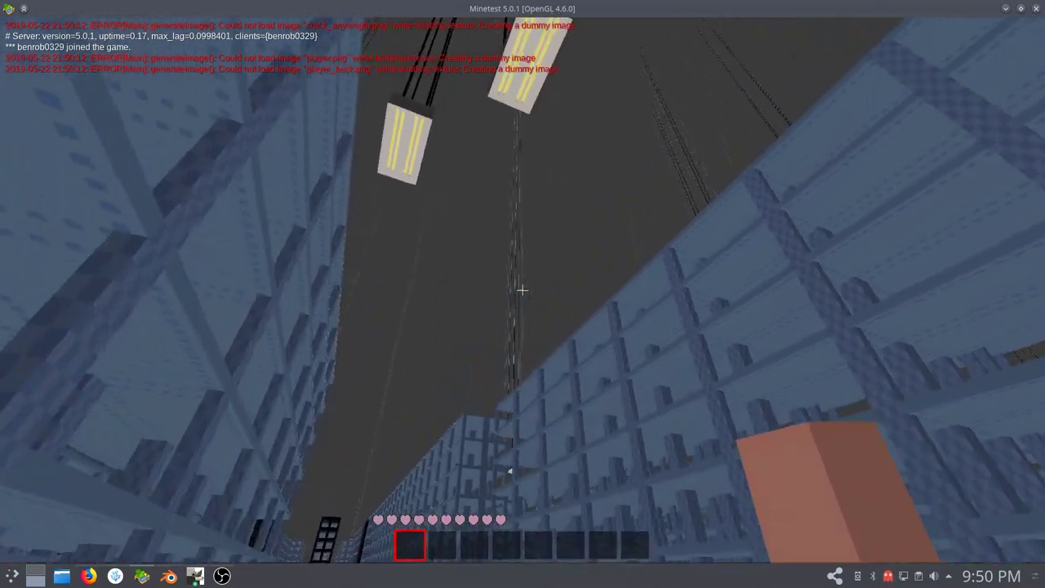
key(w)
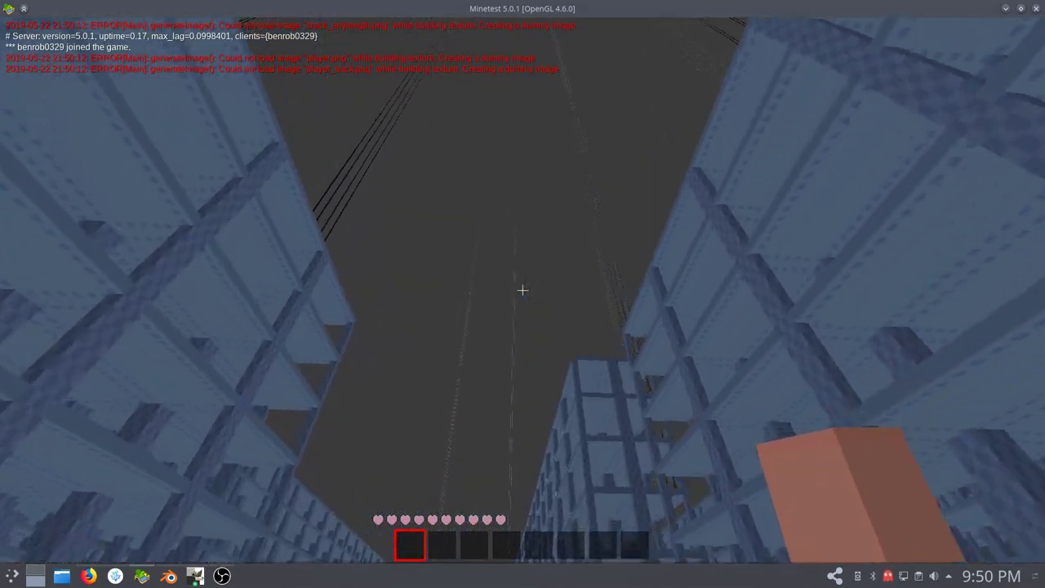
key(w)
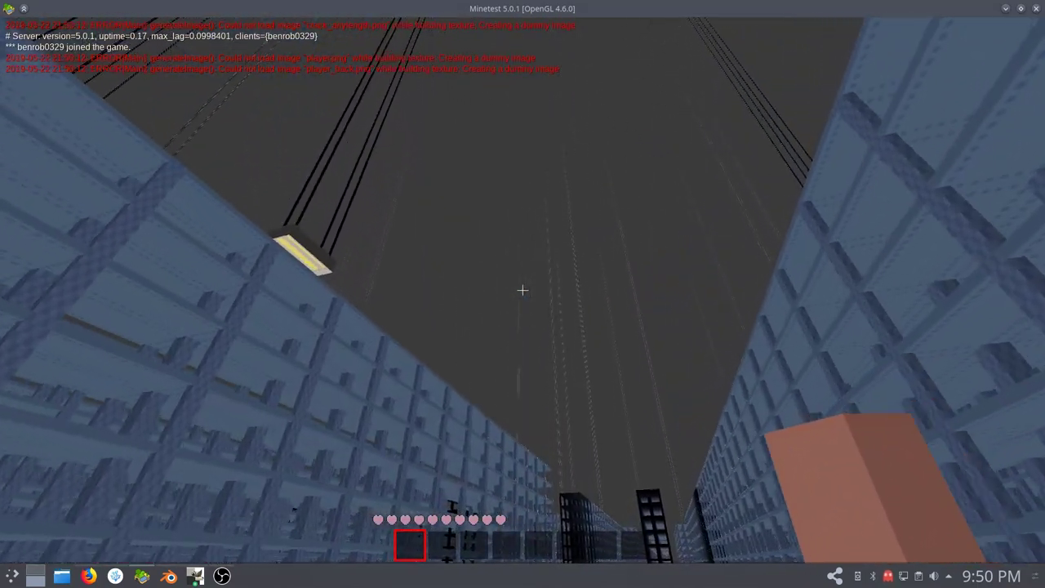
Walk the length of the warehouse rack aisles to examine the hanging lights and their spacing against the dark grey sky
key(w)
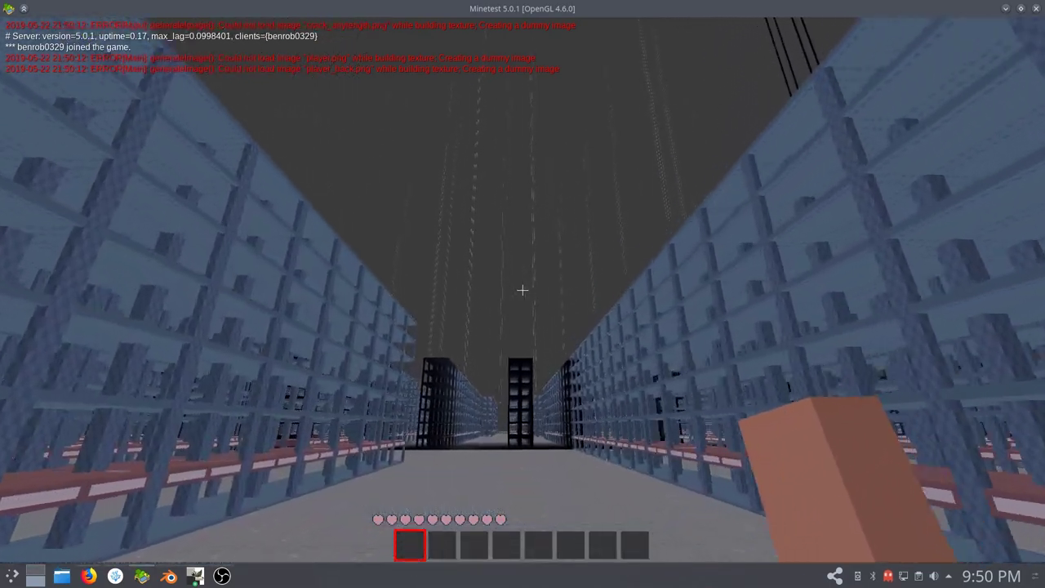
key(w)
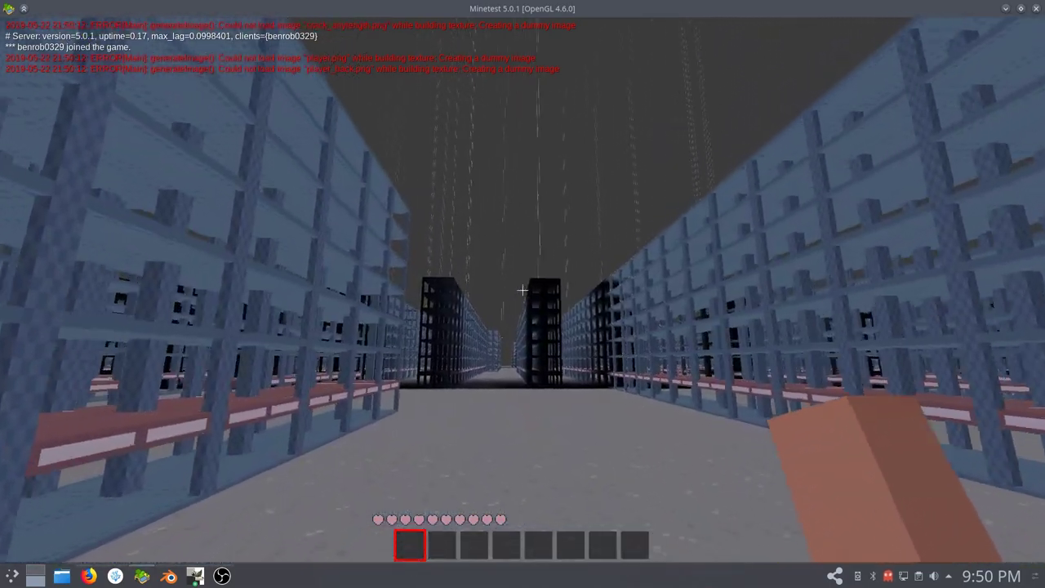
key(w)
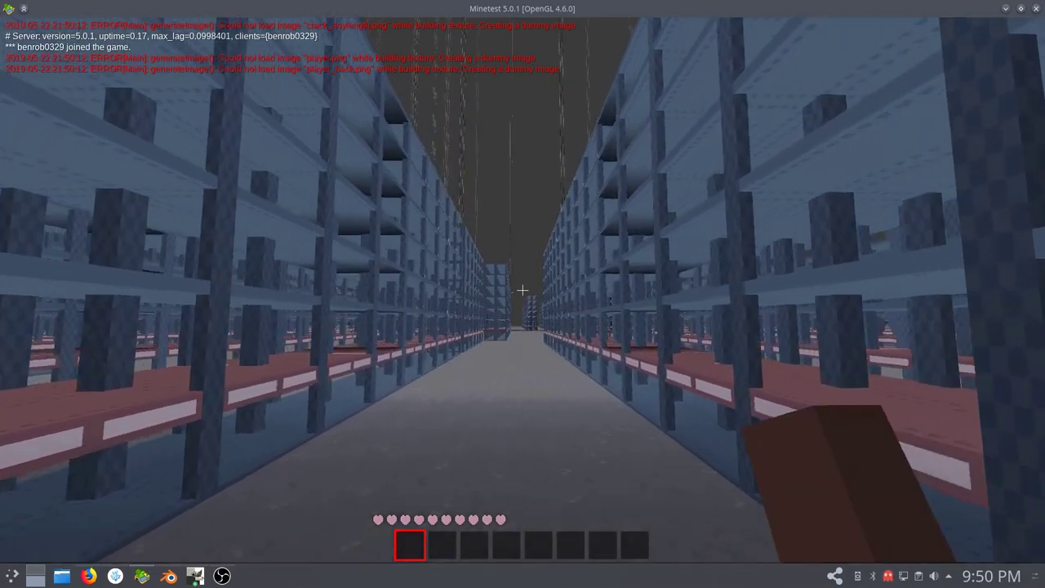
key(w)
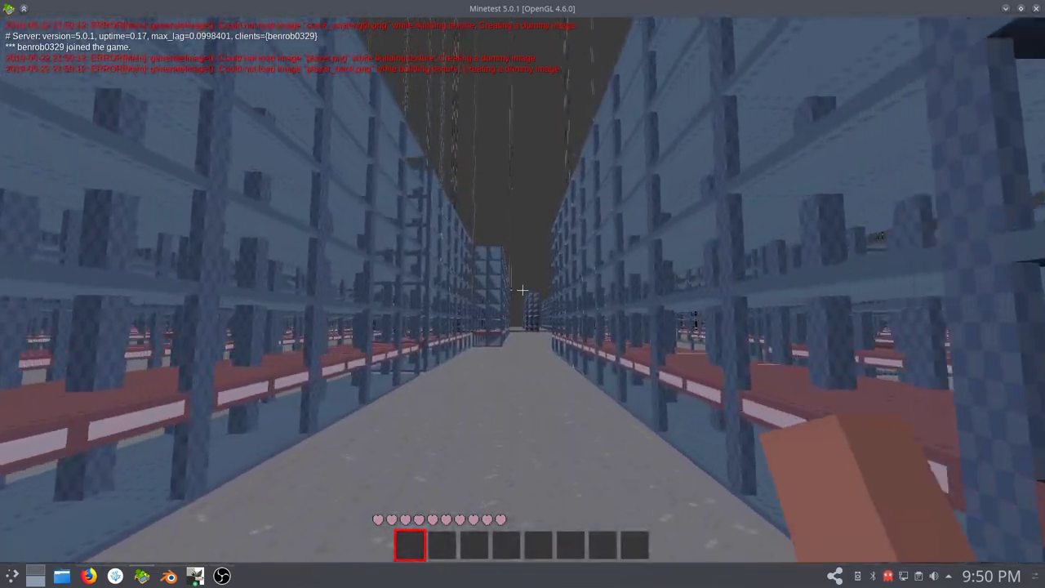
key(w)
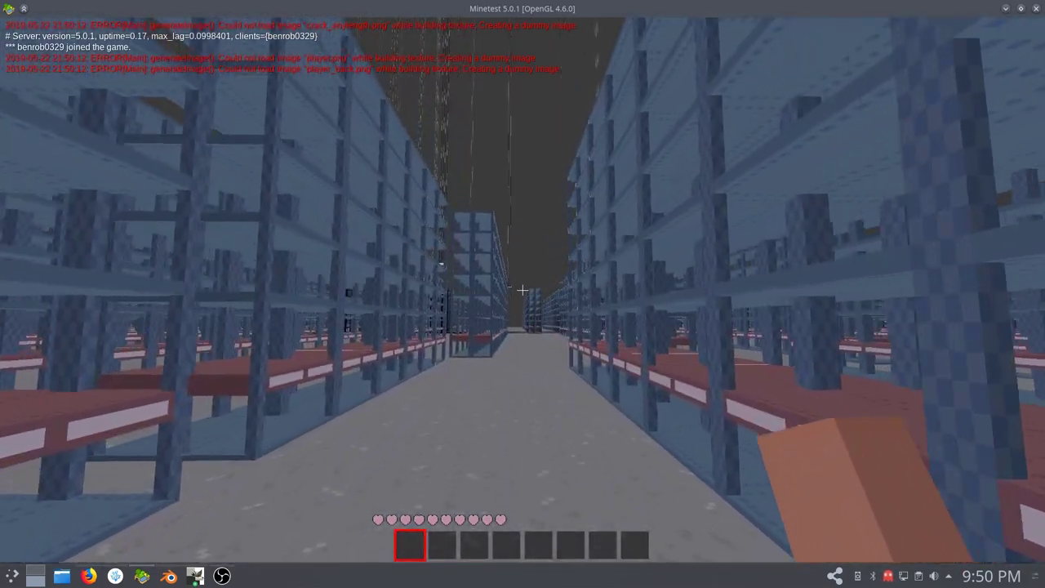
key(w)
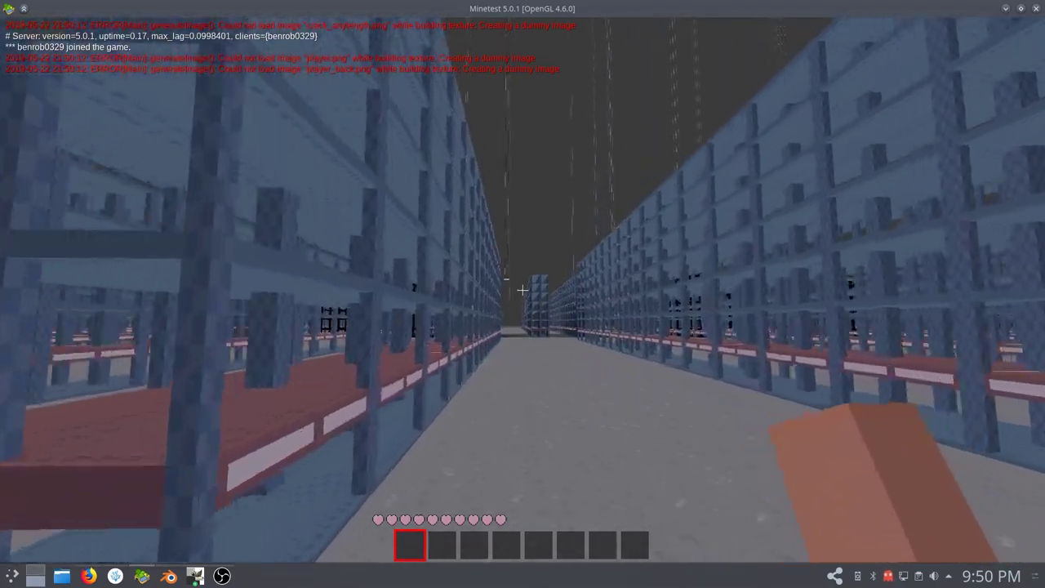
key(w)
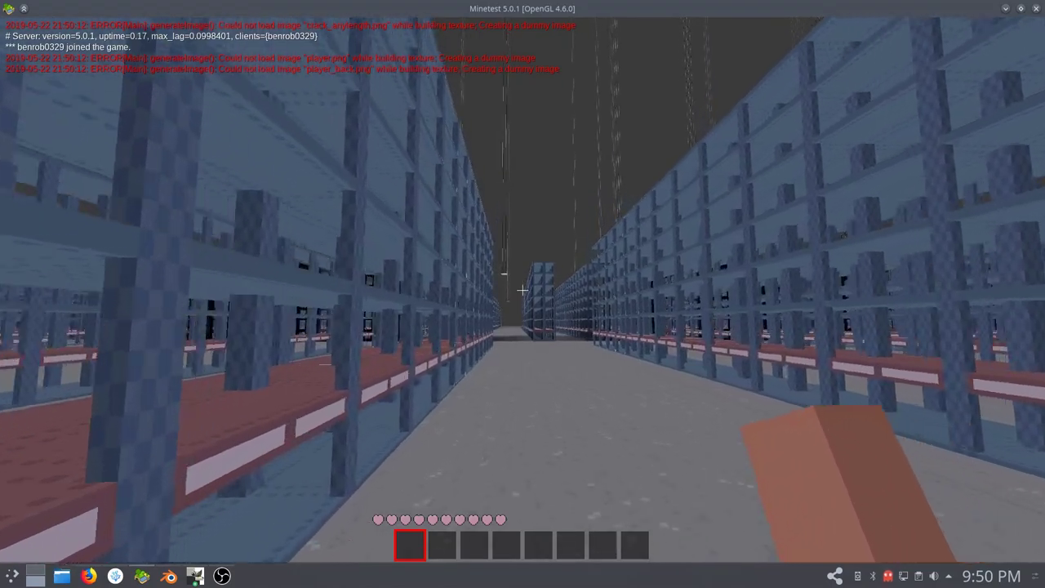
key(w)
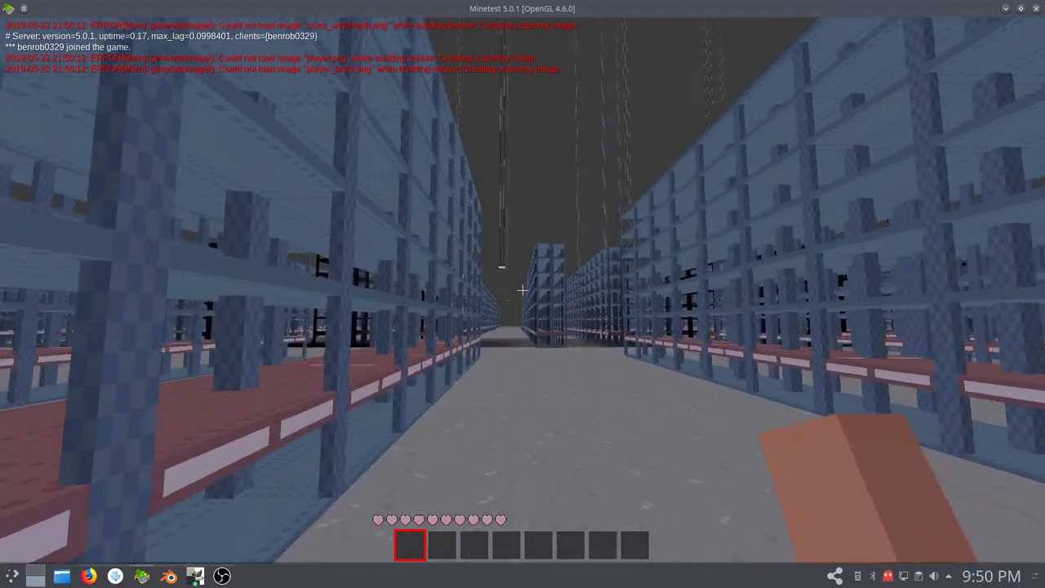
key(w)
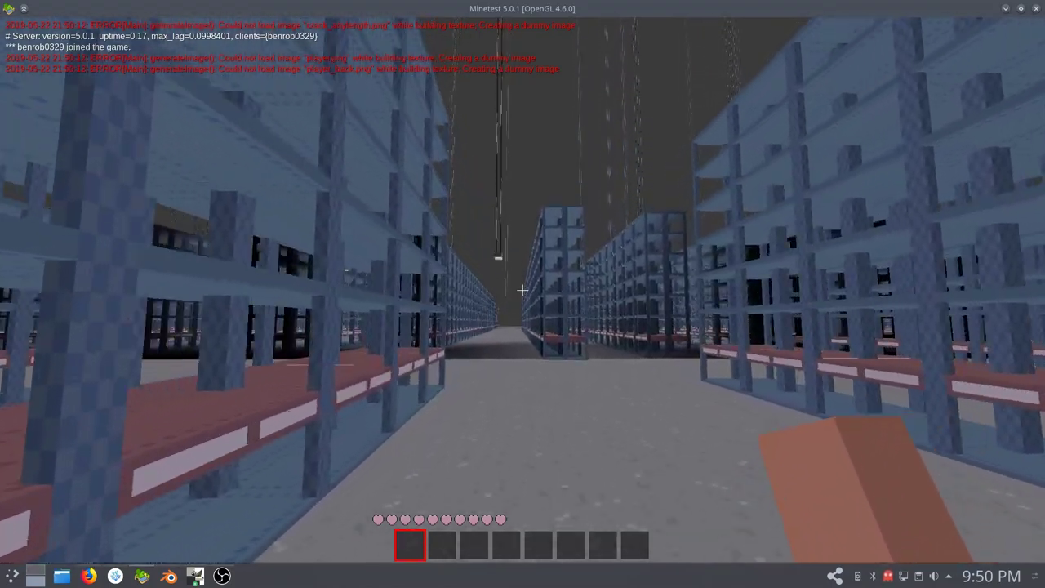
key(w)
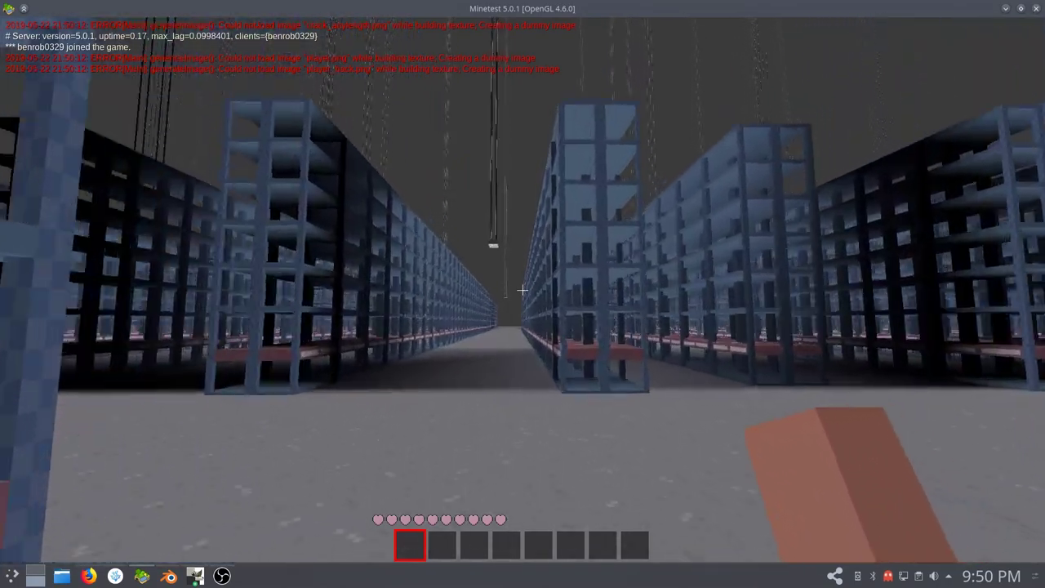
key(w)
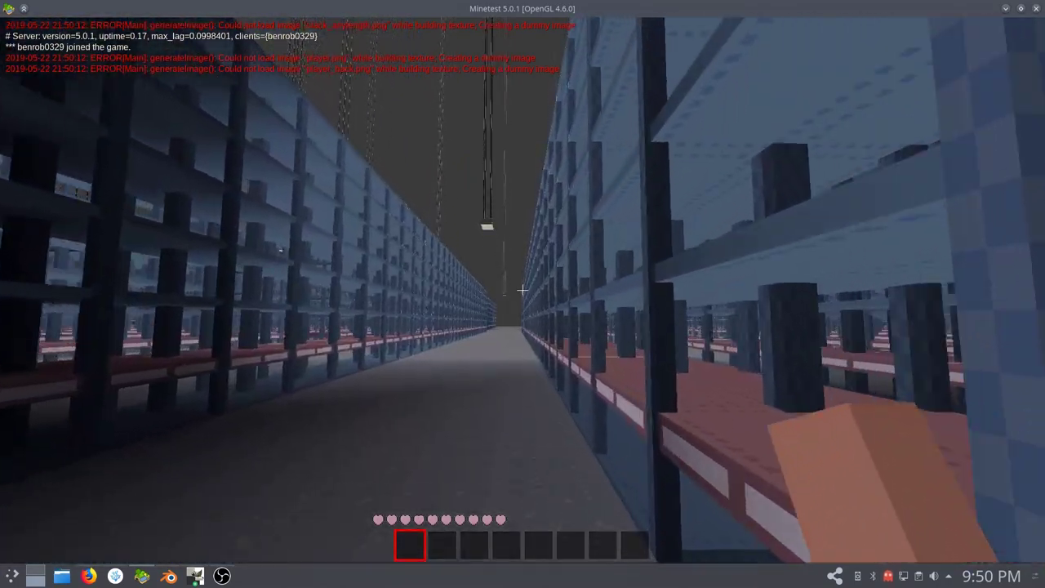
key(w)
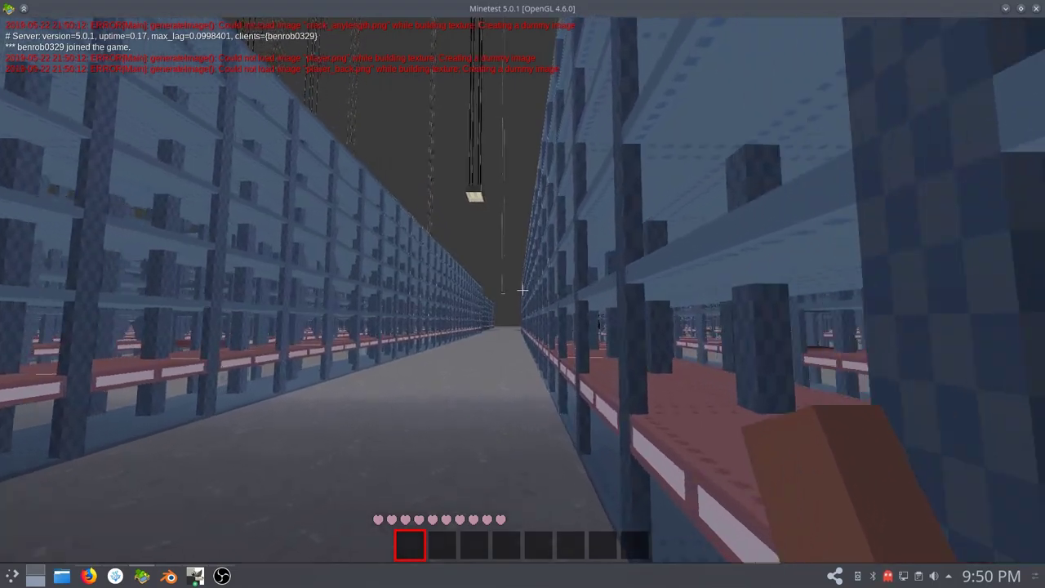
key(w)
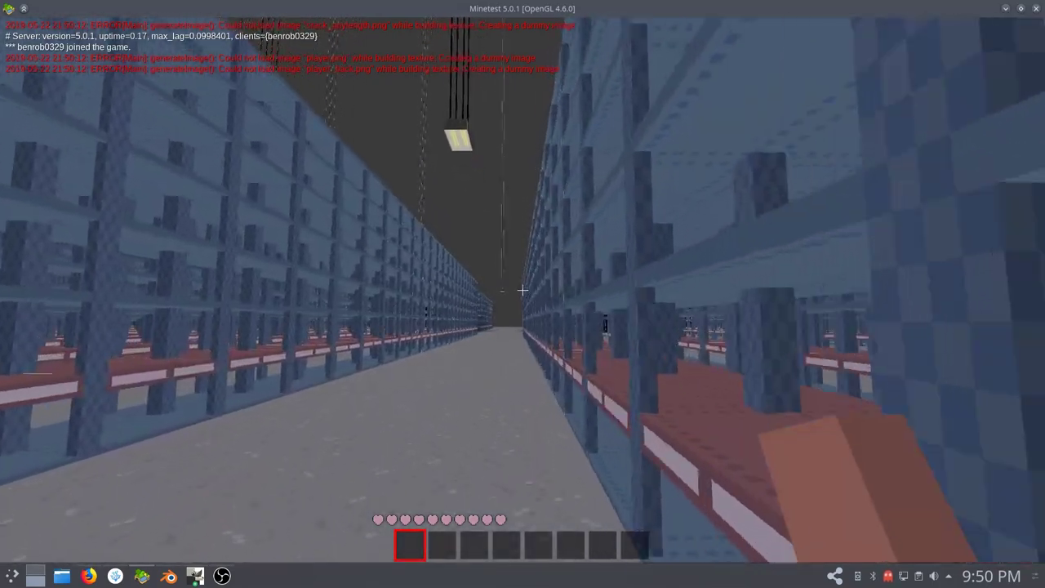
key(w)
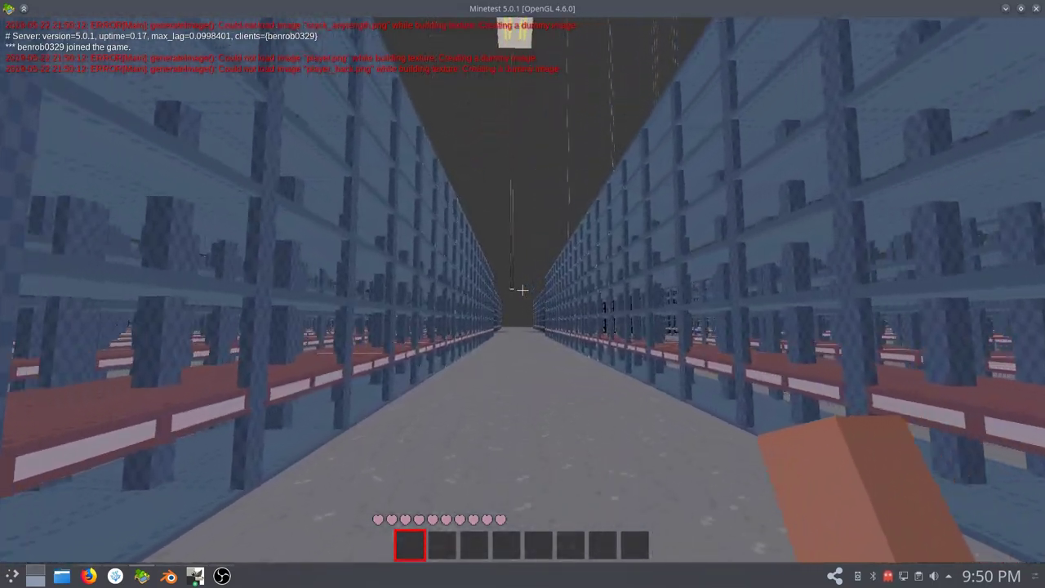
key(w)
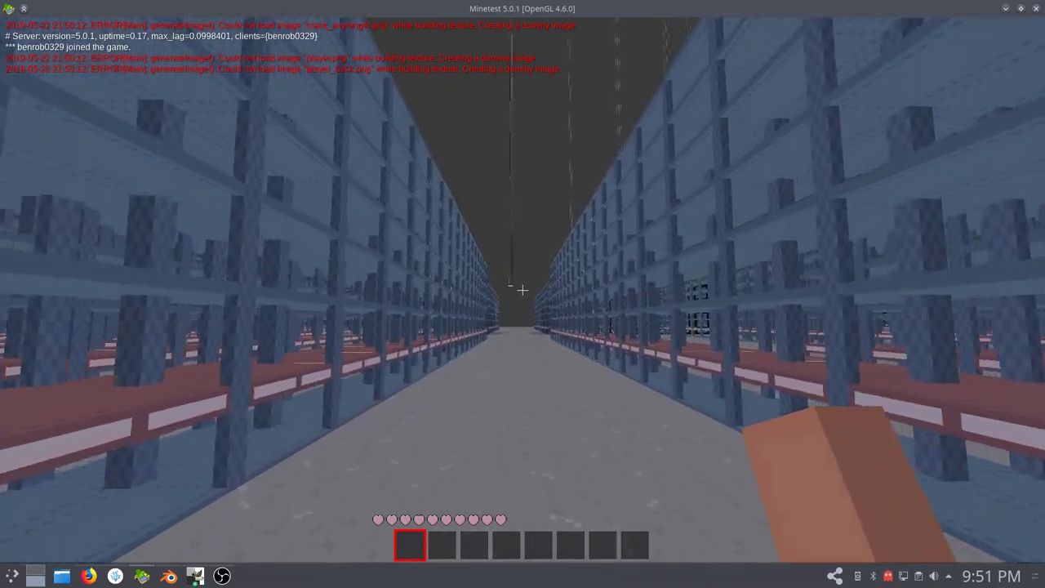
key(w)
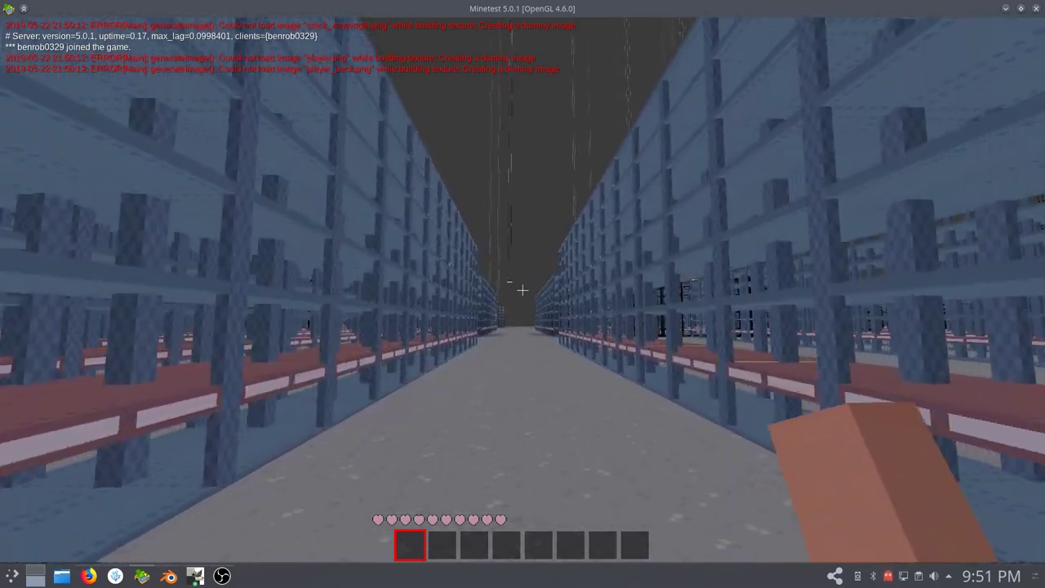
key(w)
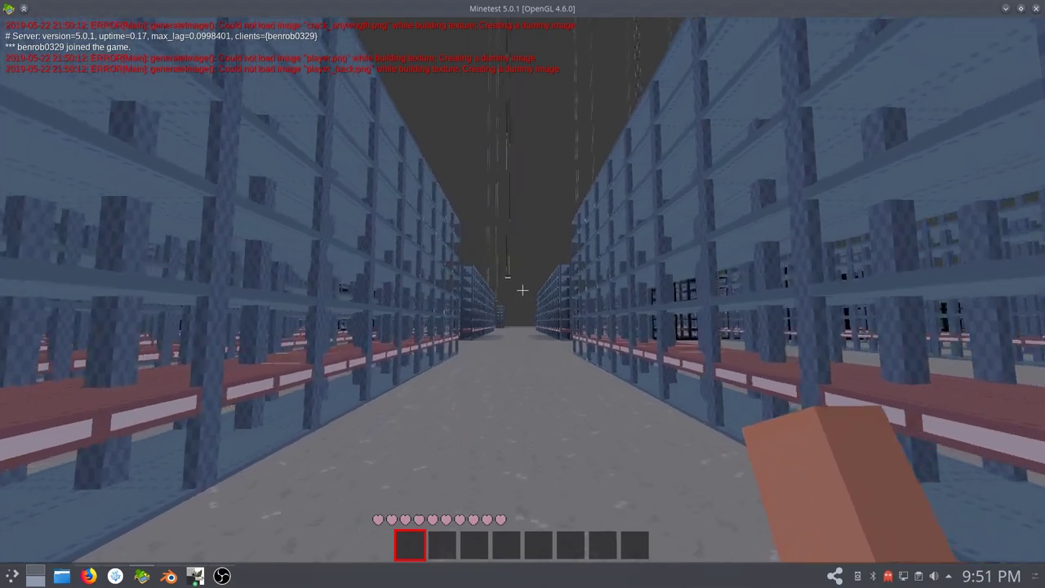
key(w)
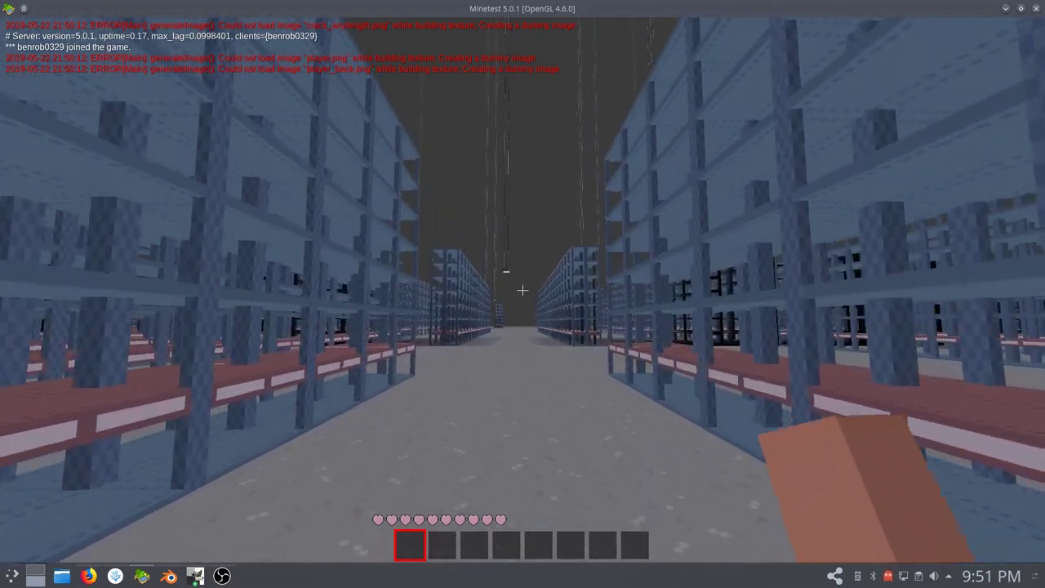
key(w)
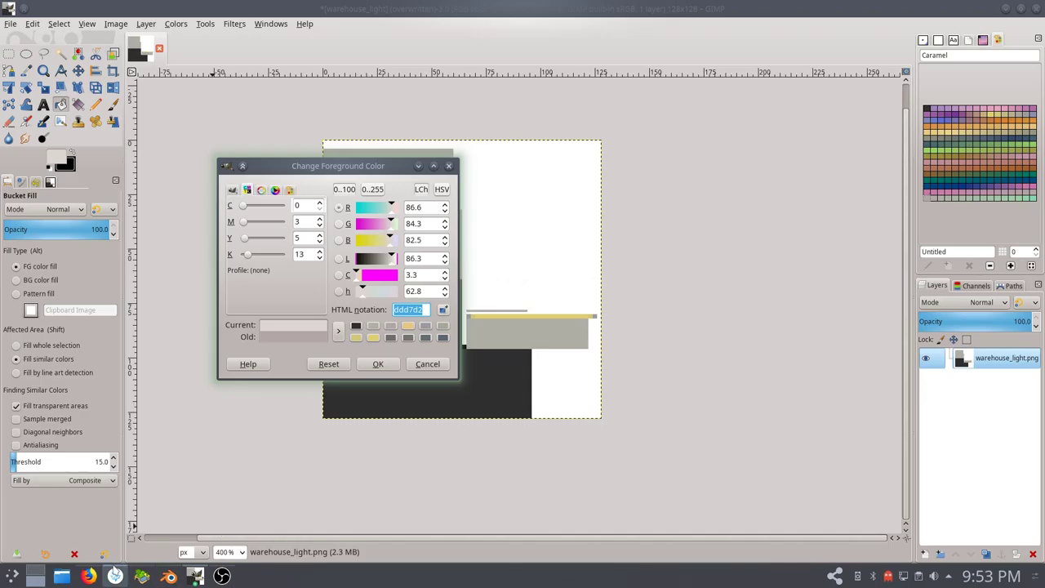
Switch to VSCodium, replace the set_sky colour in the skybox init.lua with #ddd7d2 and save the file
key(alt+Tab)
key(ctrl+d)
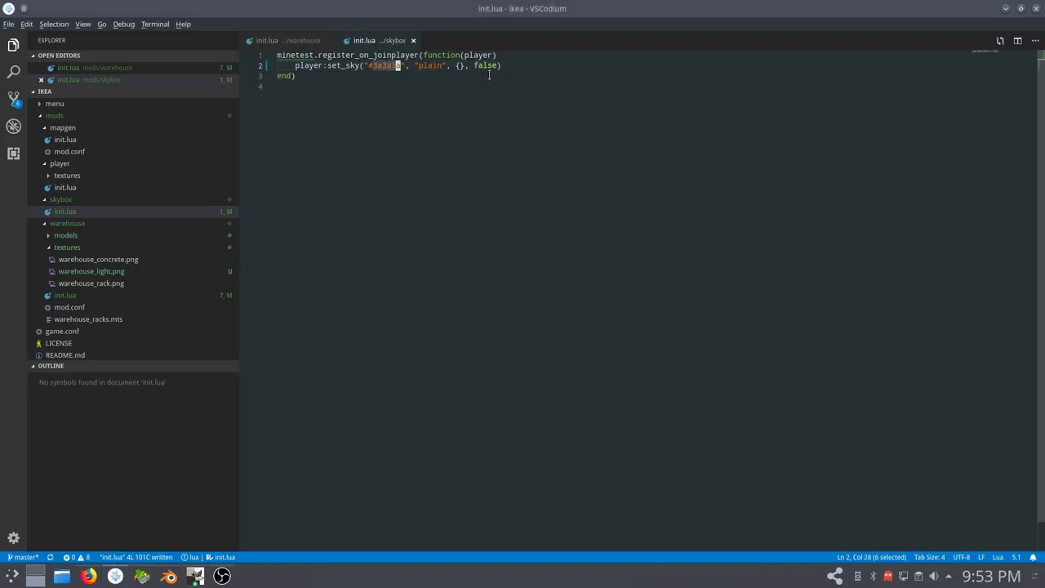
text(p:W)
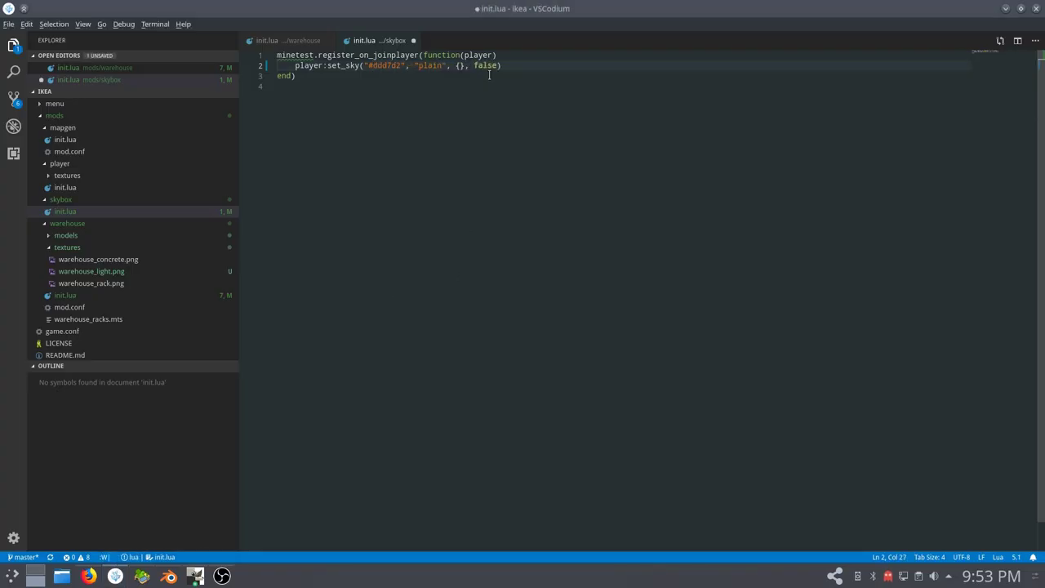
key(Return)
text(:w)
key(Return)
Host the world in Minetest and explore the racks from the ground and from above to examine the lights against the light sky
key(alt+Tab)
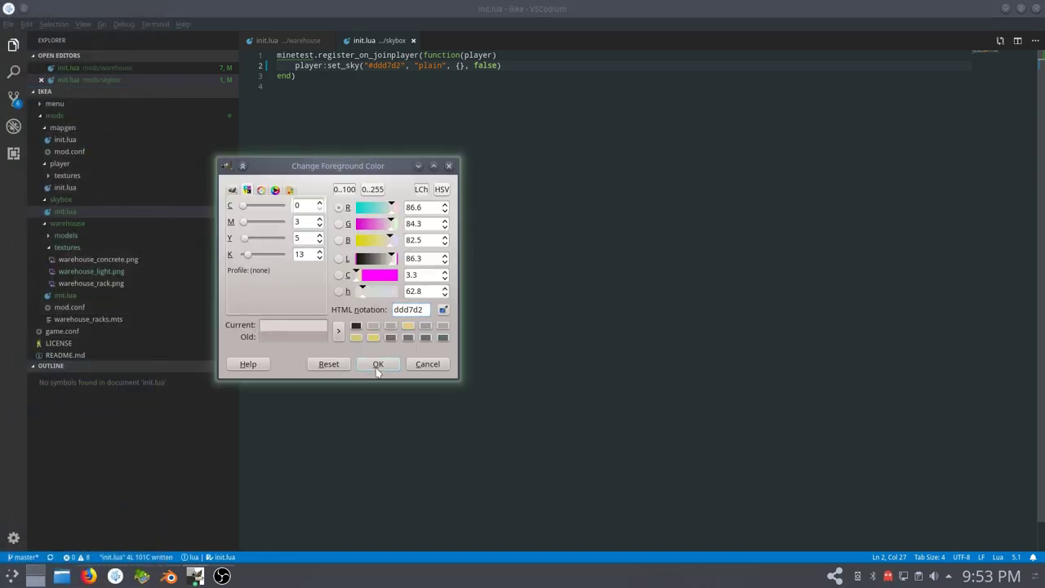
key(alt+Tab)
click(130, 396)
click(677, 399)
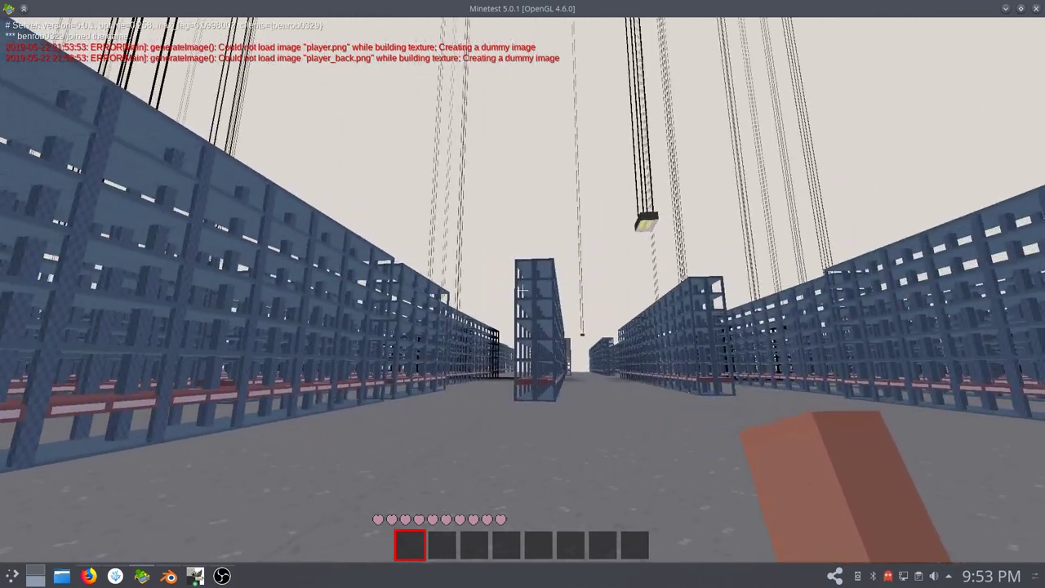
key(s)
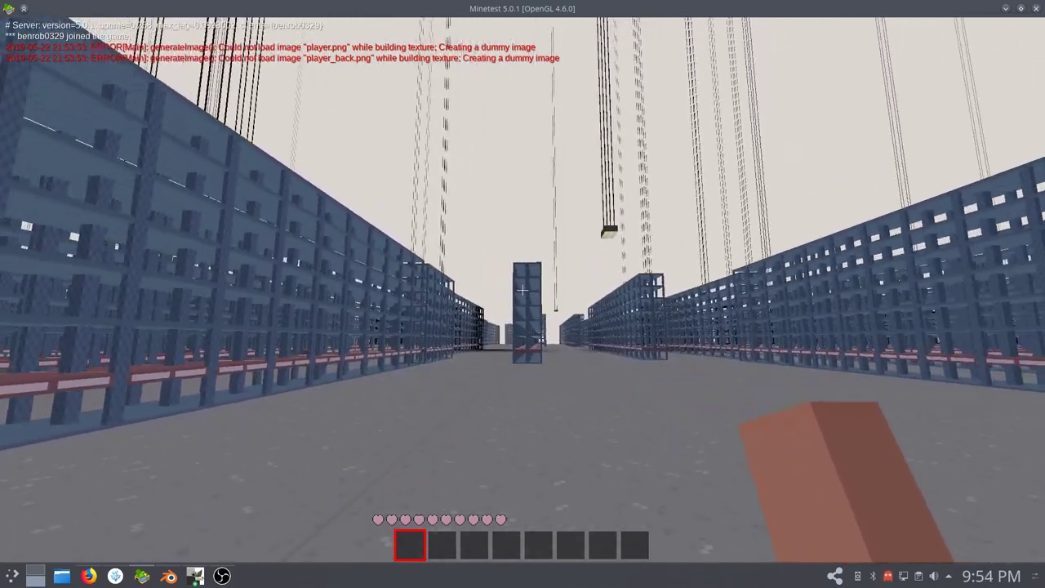
key(s)
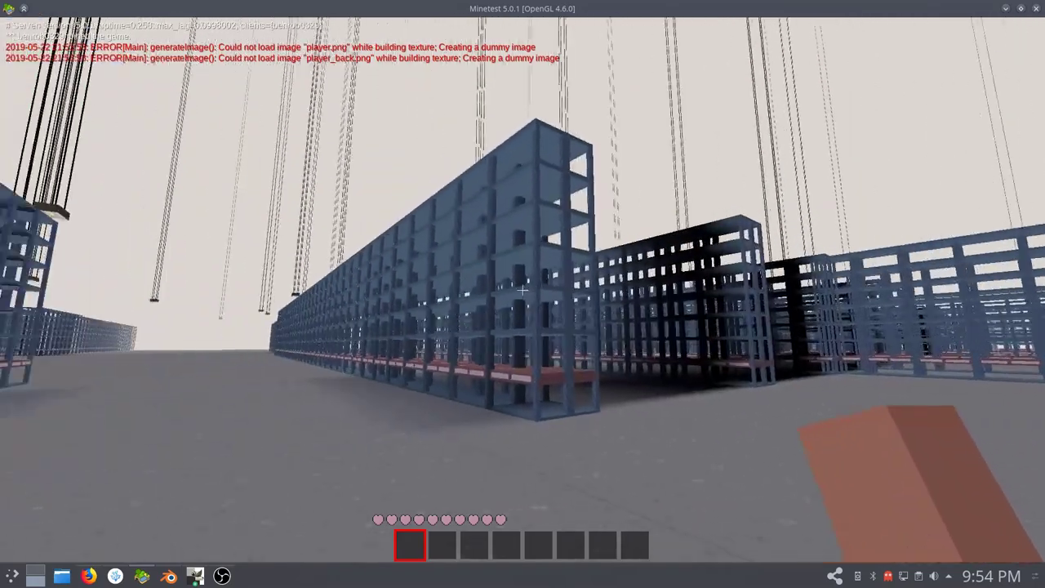
key(w)
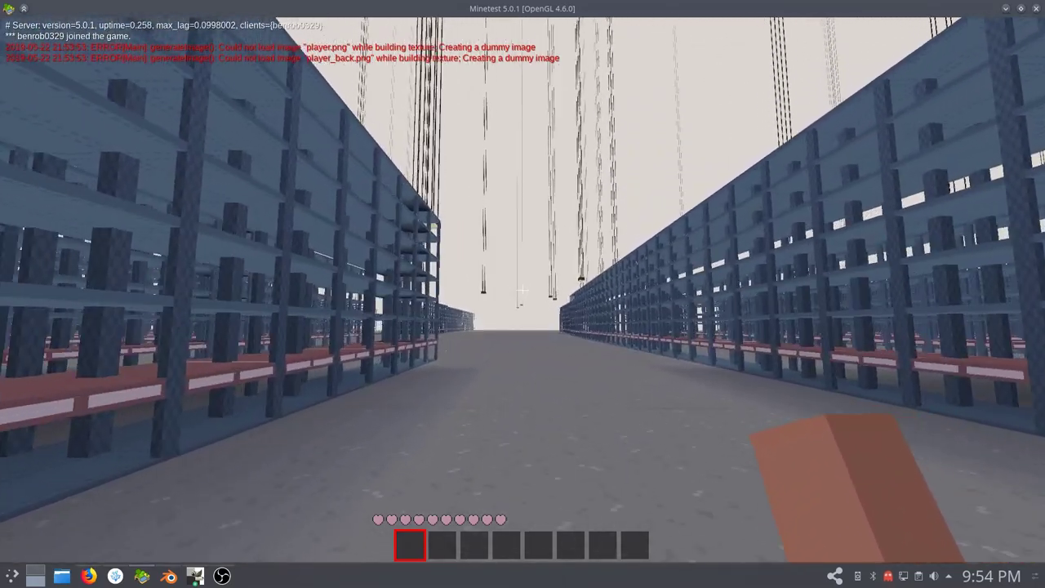
key(k)
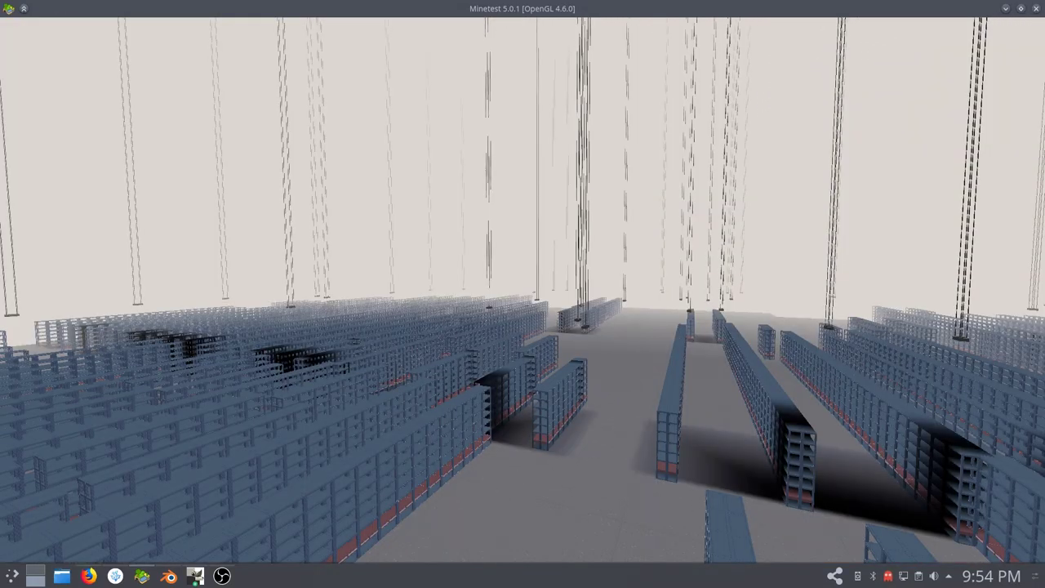